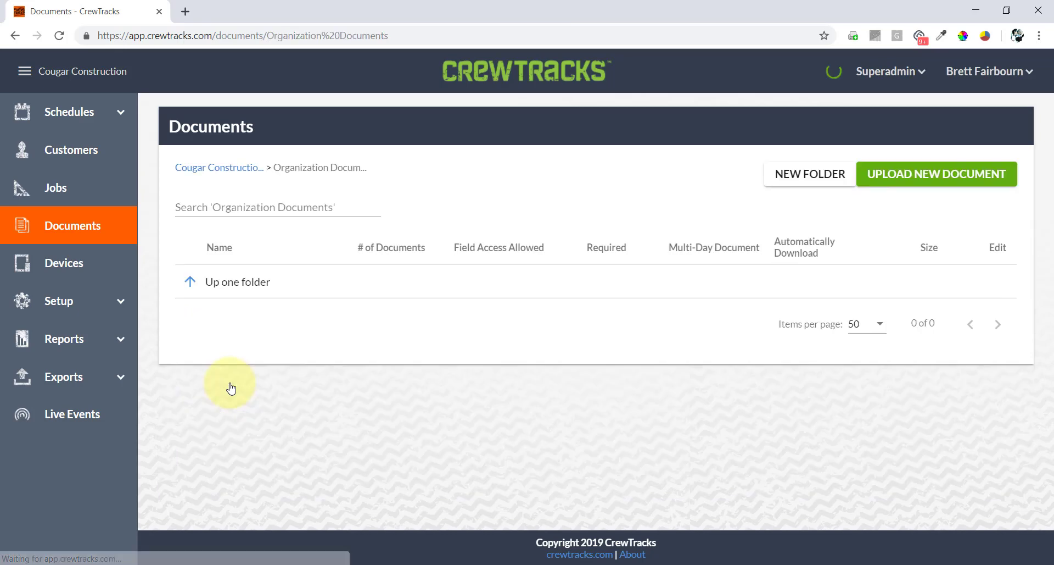
Upload the JHA example file to the Organization Documents folder.
click(894, 182)
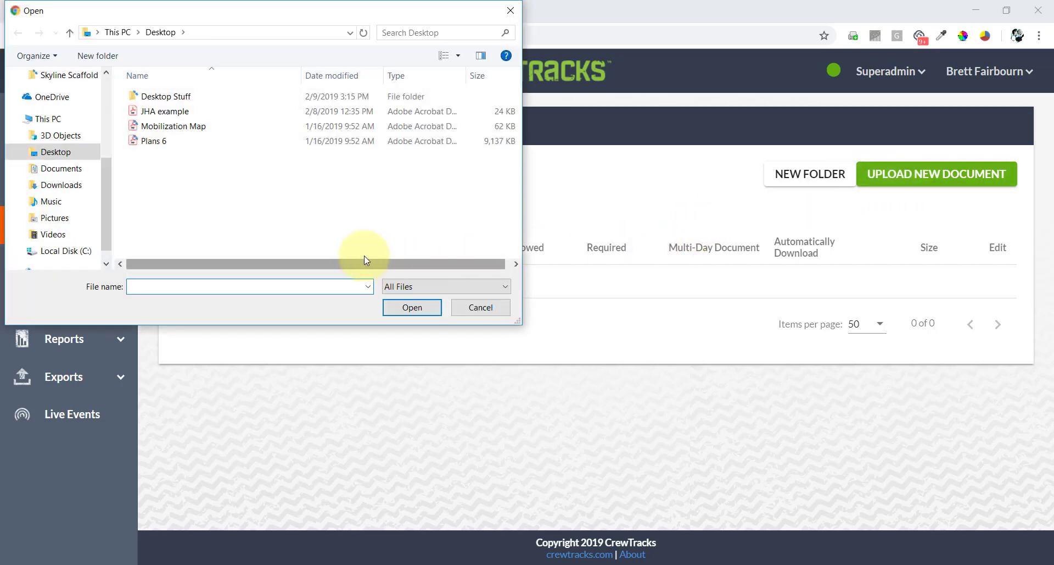
double_click(134, 111)
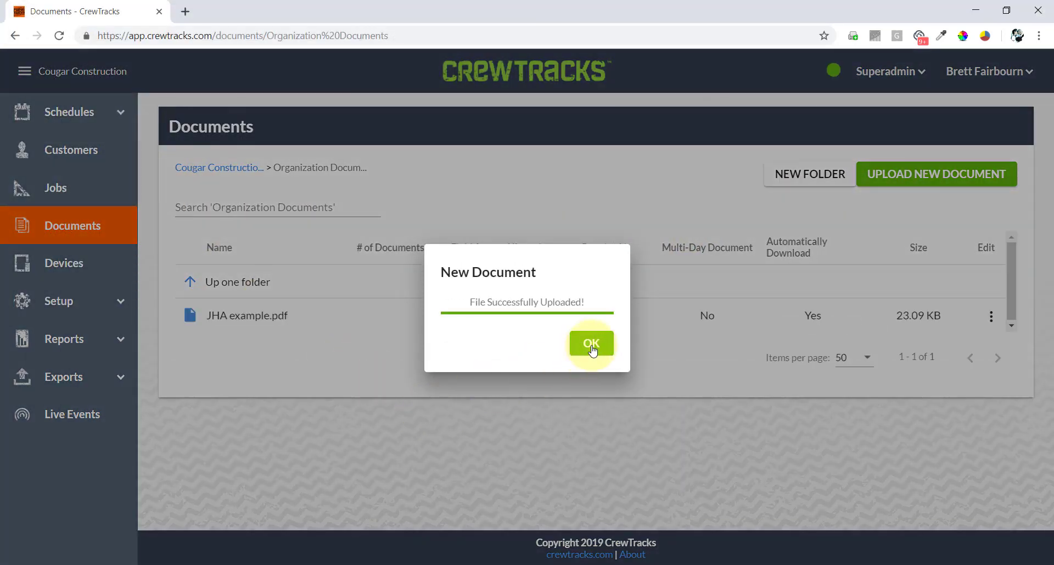
click(592, 345)
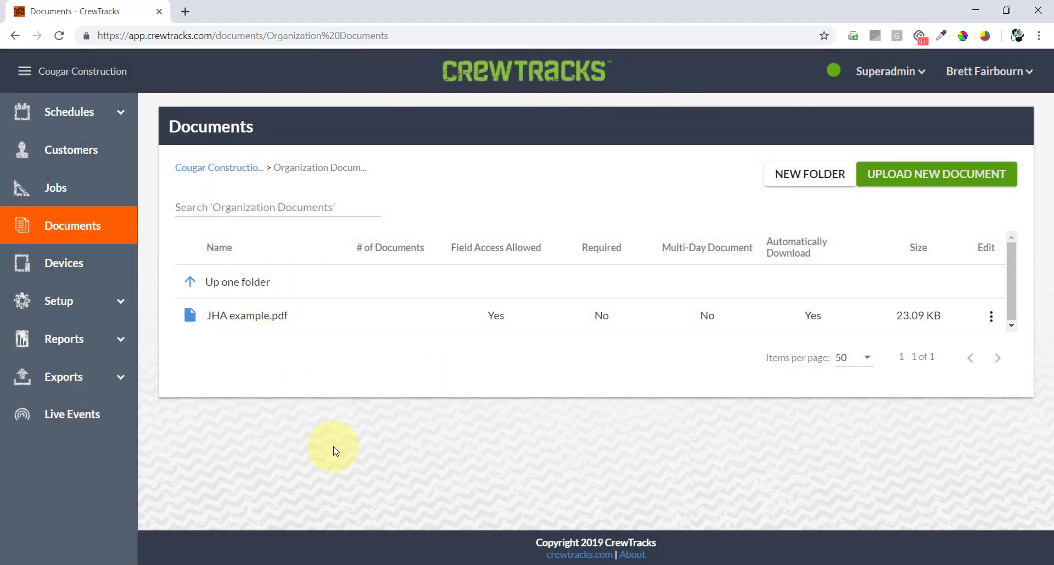
Start a new schedule for 2019-02-09 and check which organization files appear under Included Documents.
click(104, 115)
click(77, 189)
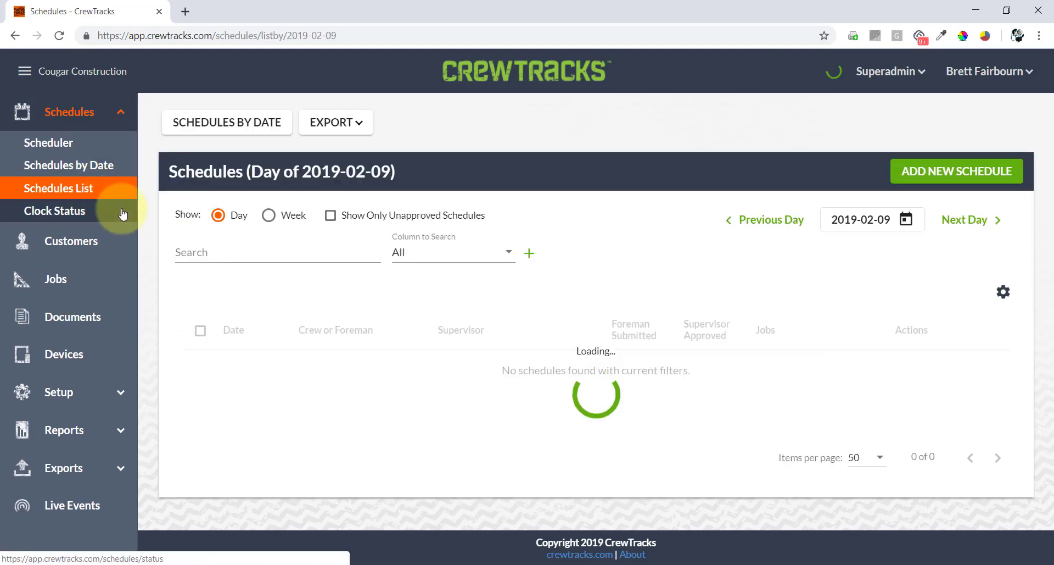
click(935, 172)
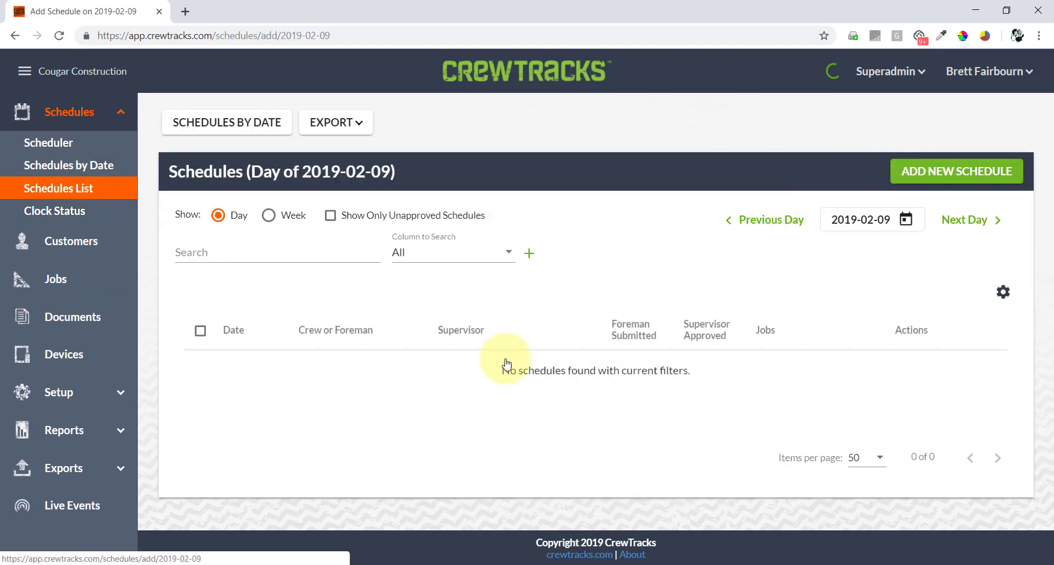
scroll(294, 386, down, 5)
scroll(296, 383, down, 12)
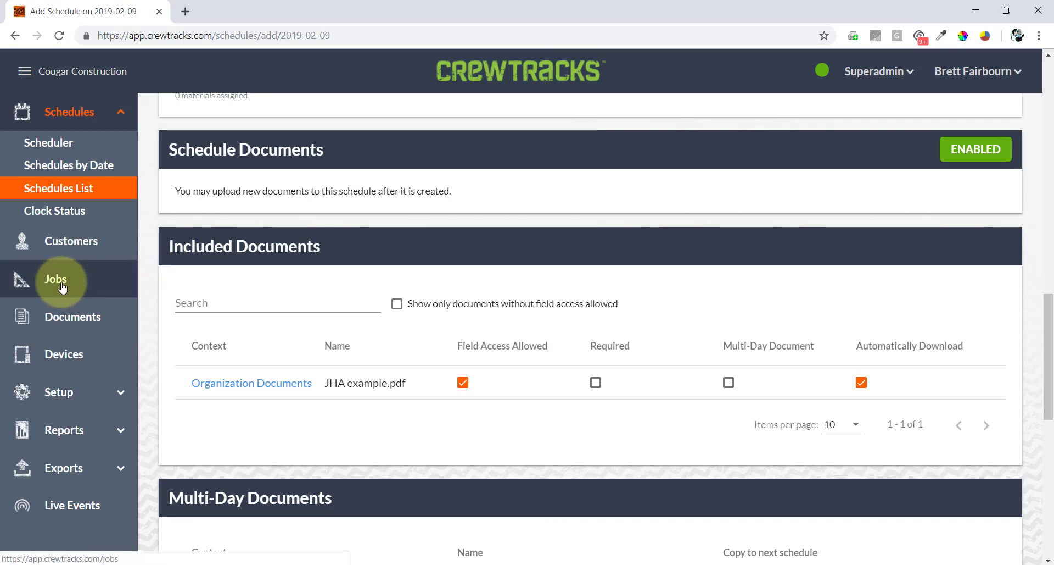
Open job J1: Green Oaks Sidewalk and upload the Plans 6 file to its documents.
click(53, 393)
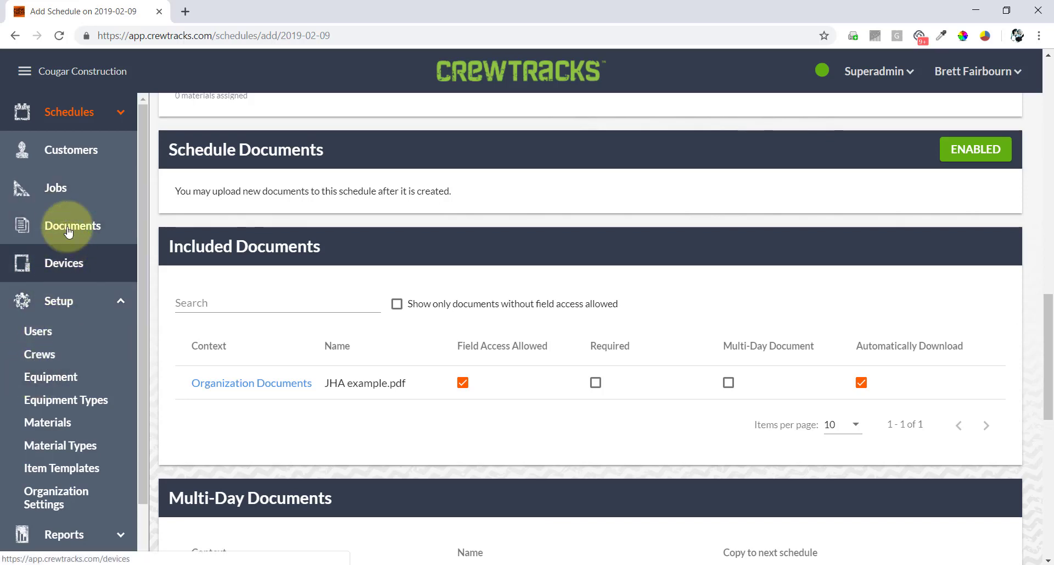
click(61, 189)
scroll(284, 349, down, 2)
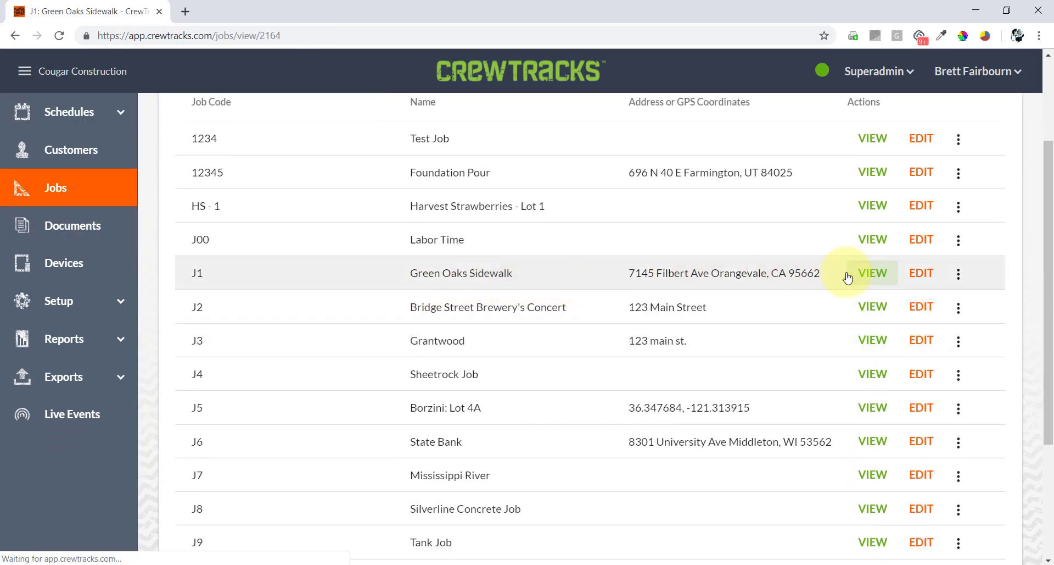
scroll(518, 338, down, 10)
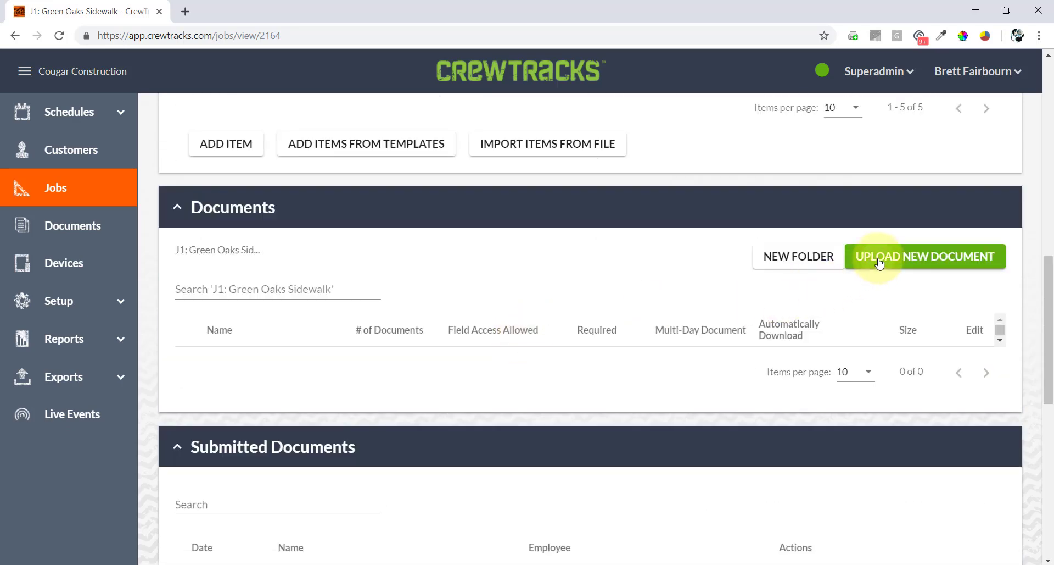
click(879, 263)
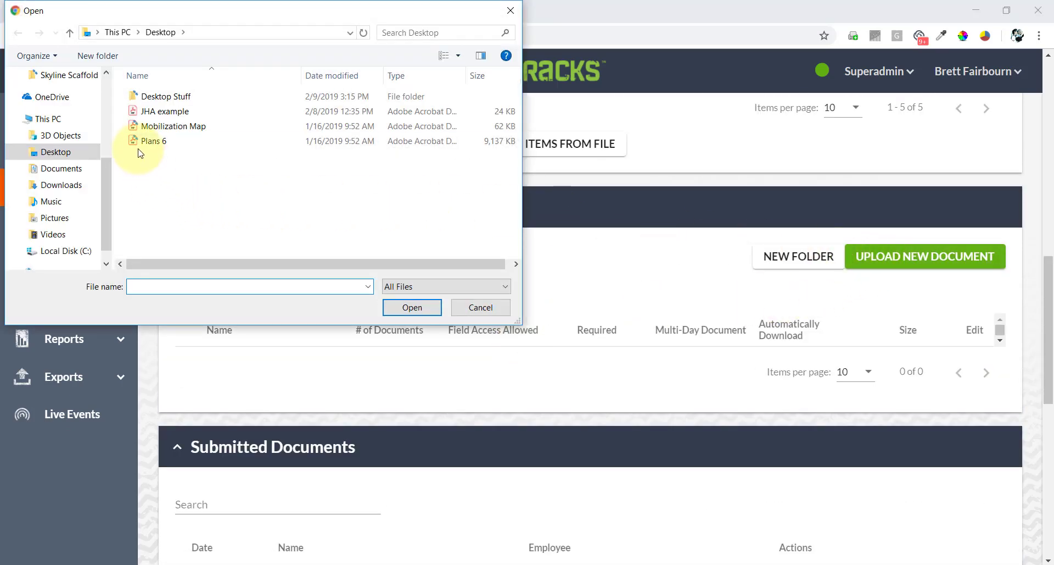
double_click(148, 141)
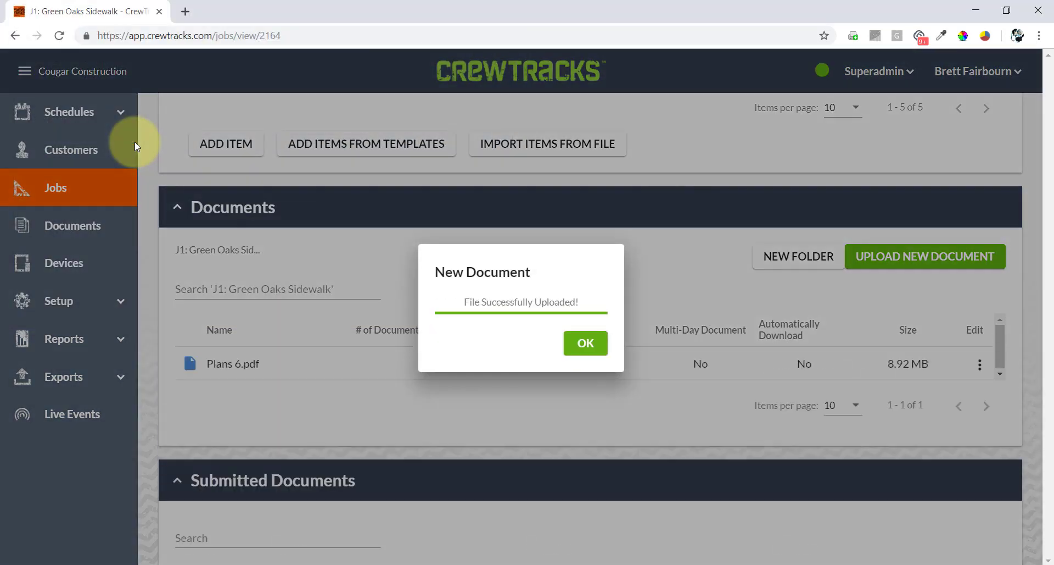
click(585, 343)
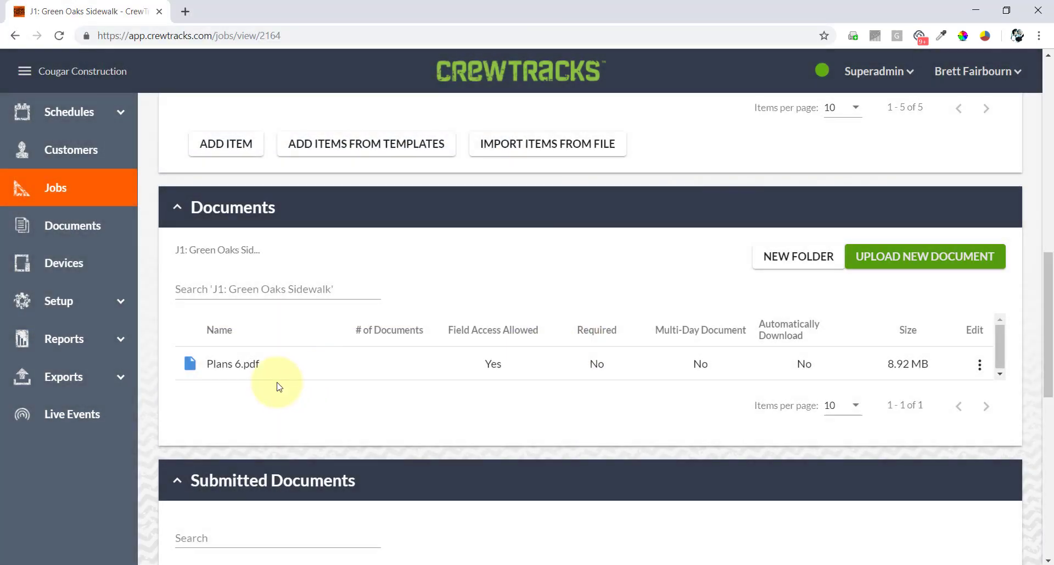
Start another new schedule for 2019-02-09 and check its Included Documents before any job is assigned.
click(94, 113)
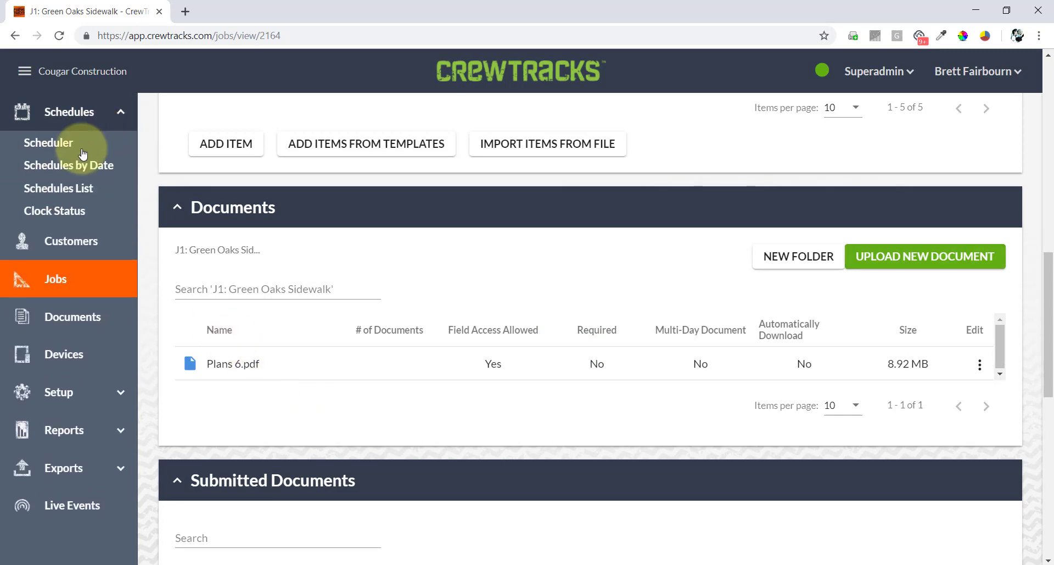
click(65, 188)
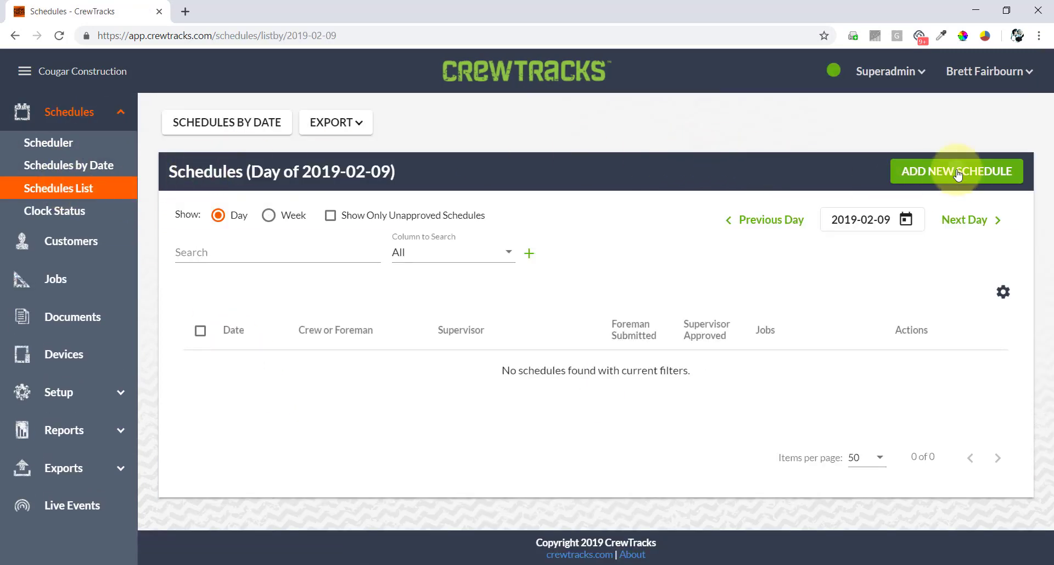
click(932, 171)
scroll(218, 370, down, 9)
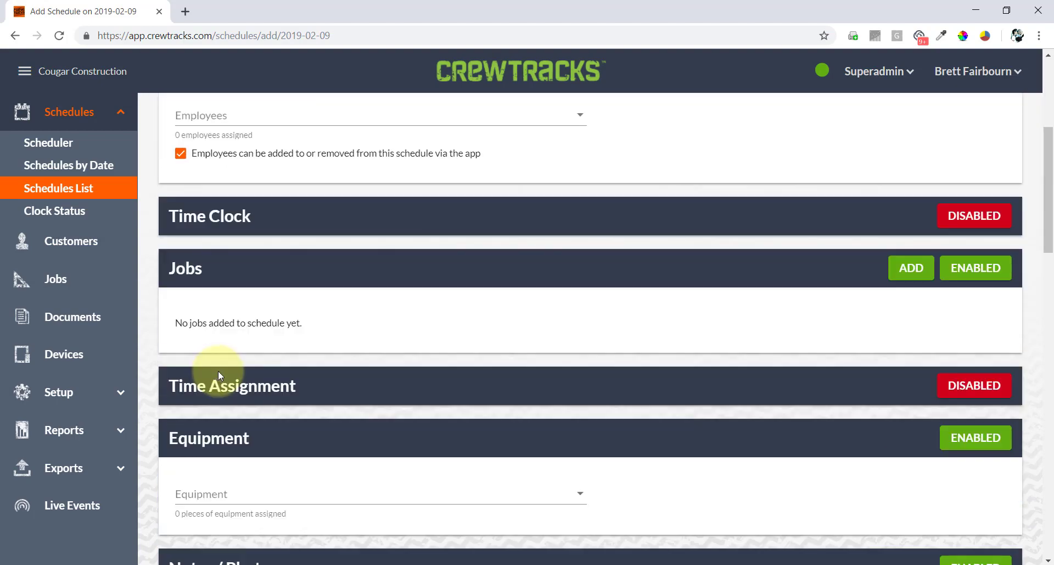
scroll(220, 373, down, 9)
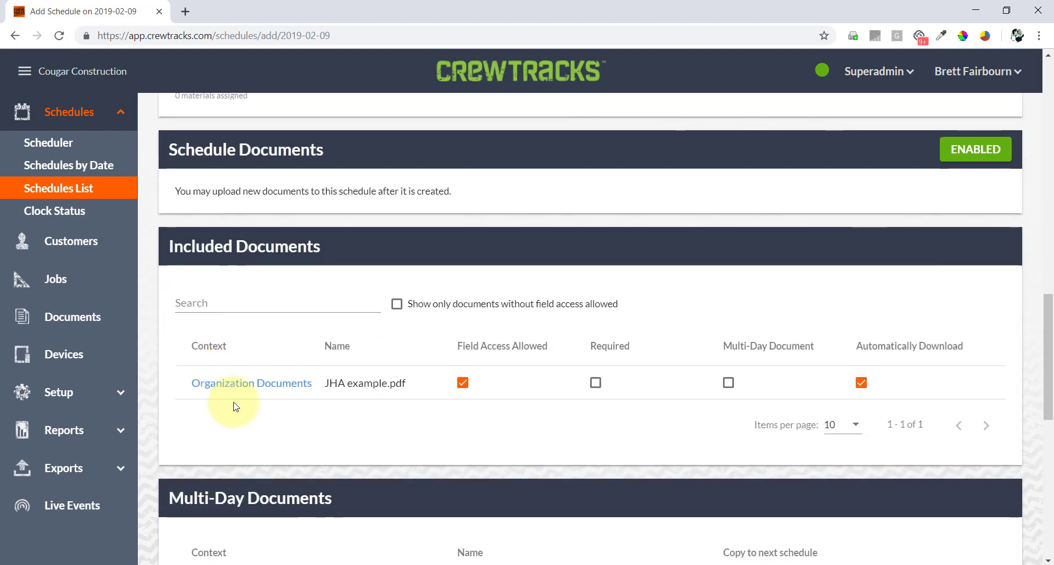
Add the 1011: Prep item of job J1: Green Oaks Sidewalk to the new schedule.
scroll(242, 391, up, 12)
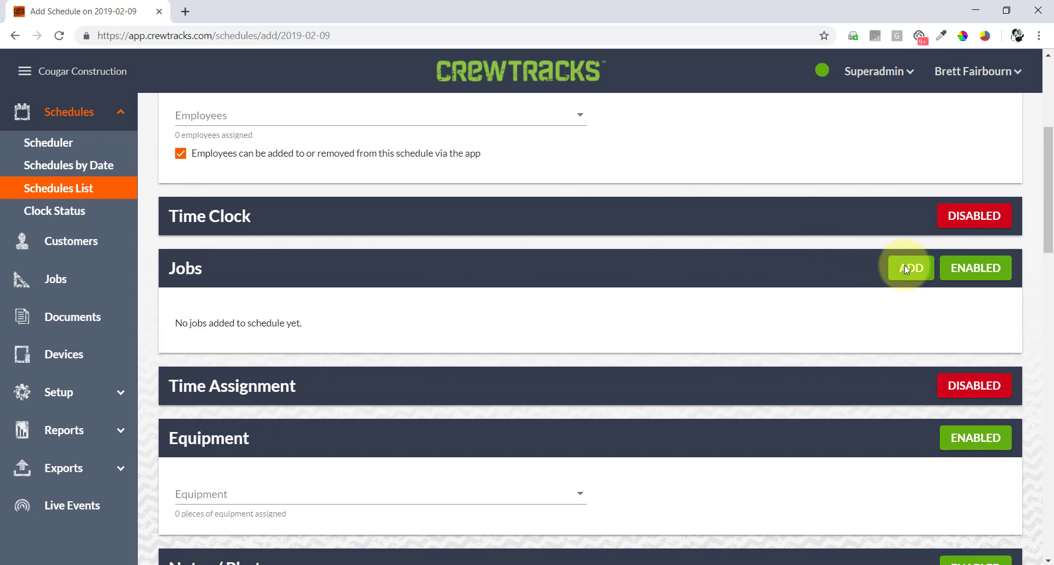
click(905, 266)
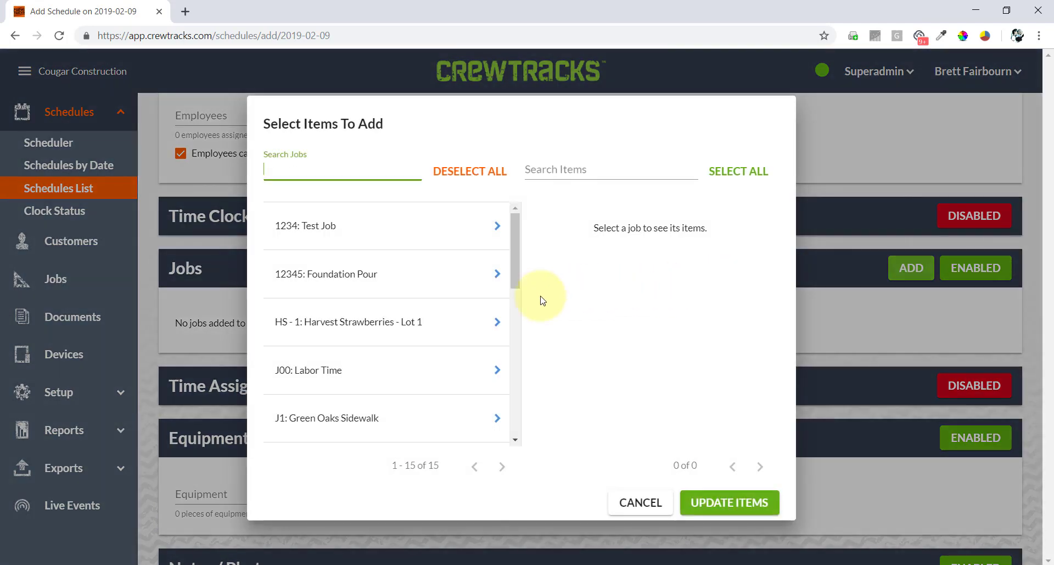
scroll(297, 343, down, 1)
click(324, 353)
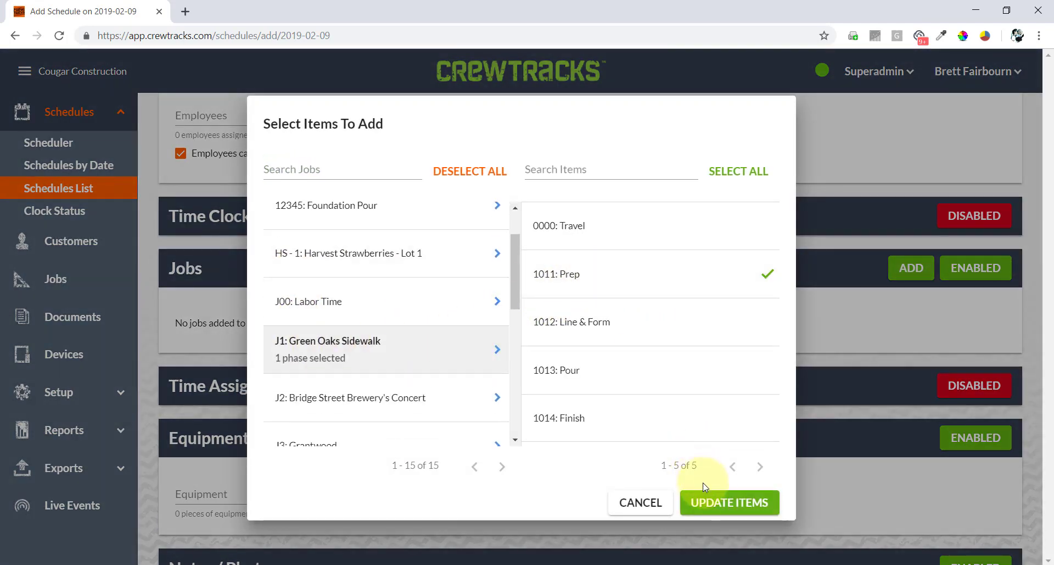
click(707, 501)
Examine the schedule's Included Documents for the assigned job's files, and review its crew and job sections.
scroll(478, 369, down, 5)
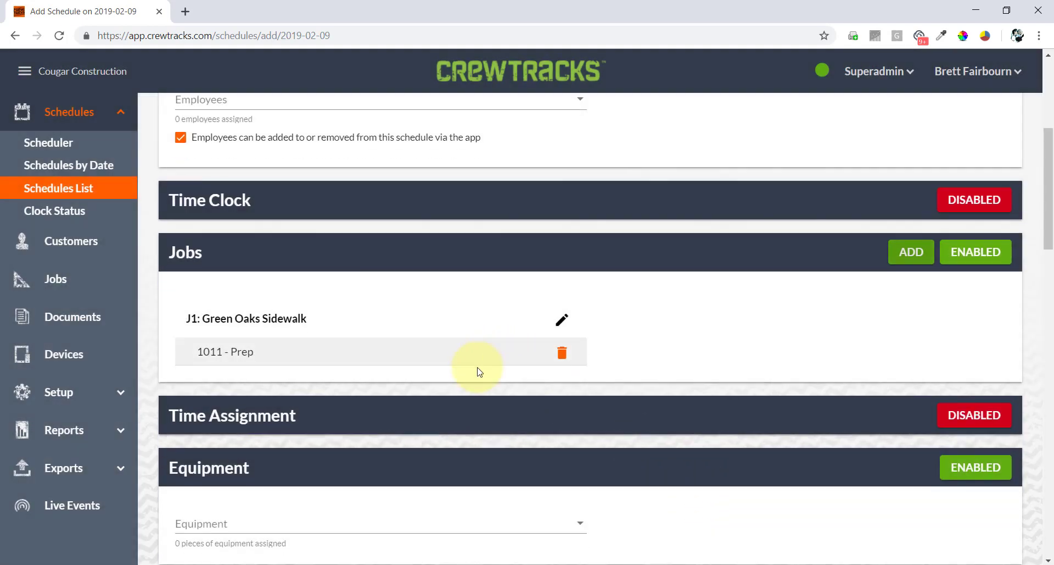
scroll(428, 387, down, 9)
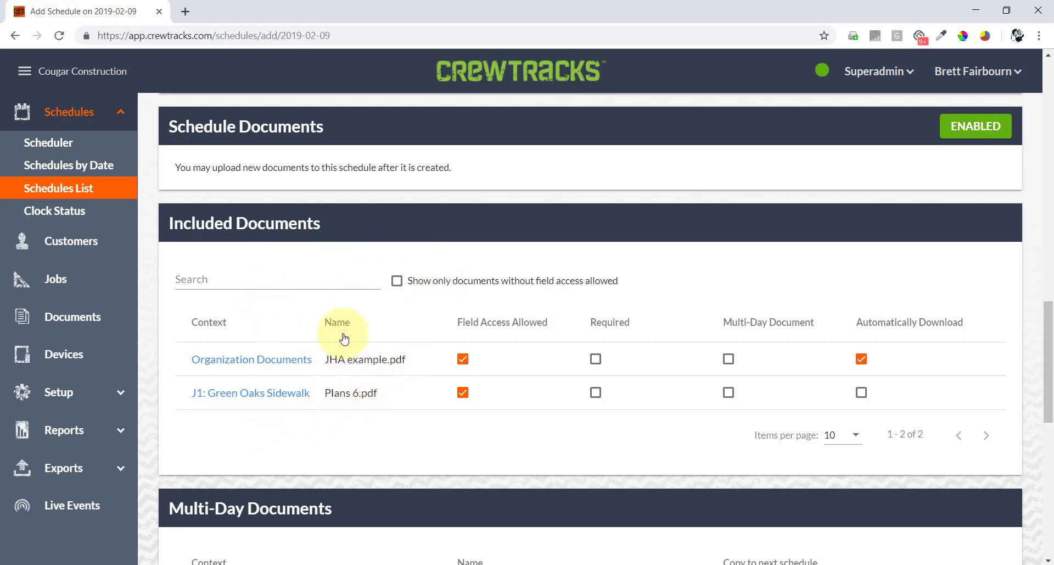
scroll(365, 333, up, 7)
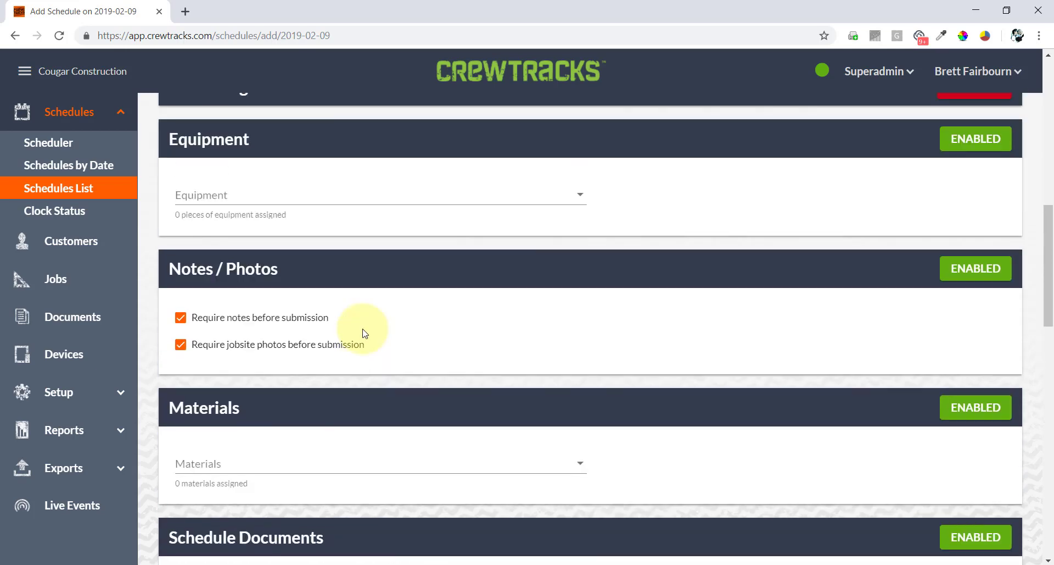
scroll(362, 332, up, 12)
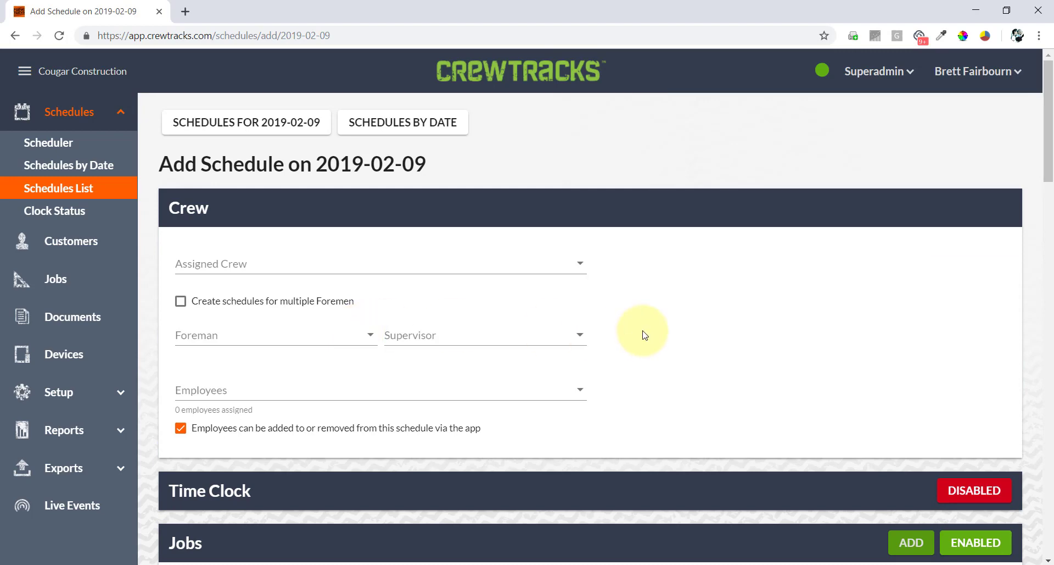
scroll(643, 334, down, 5)
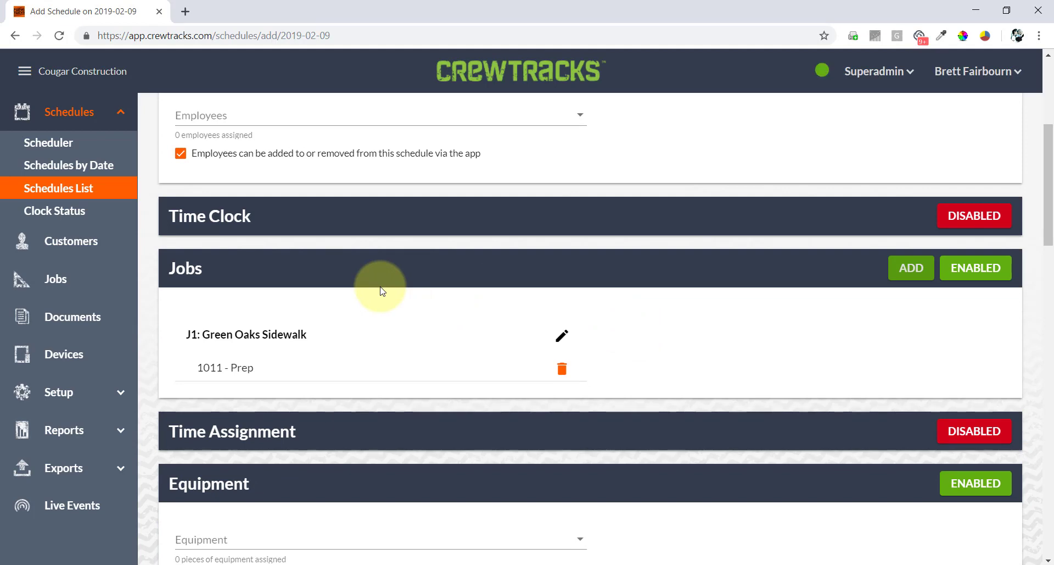
scroll(382, 291, down, 5)
Open the Masonry Crew for editing and upload the Mobilization Map file to its documents.
click(122, 308)
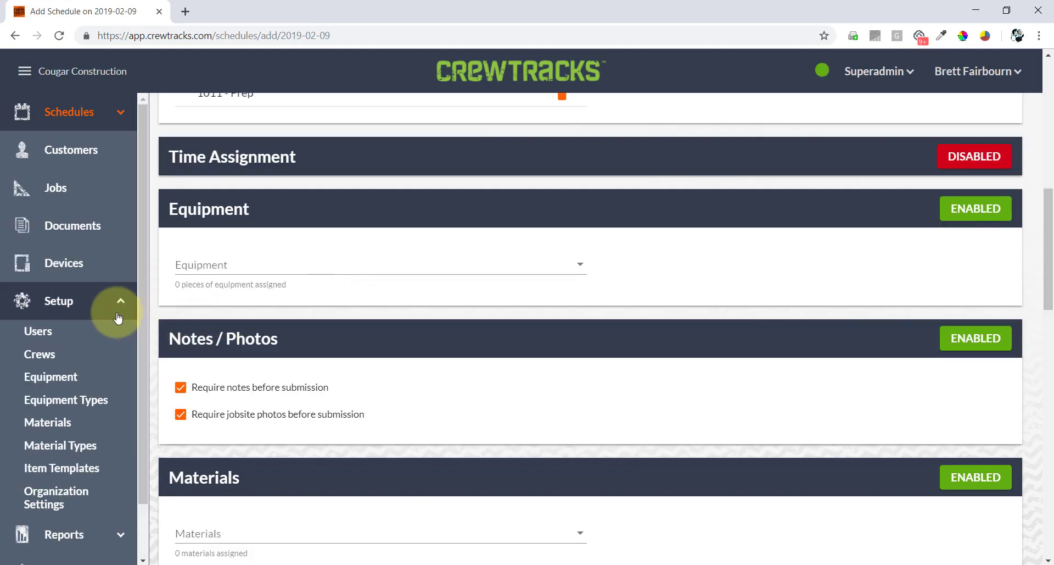
click(52, 357)
scroll(259, 306, up, 5)
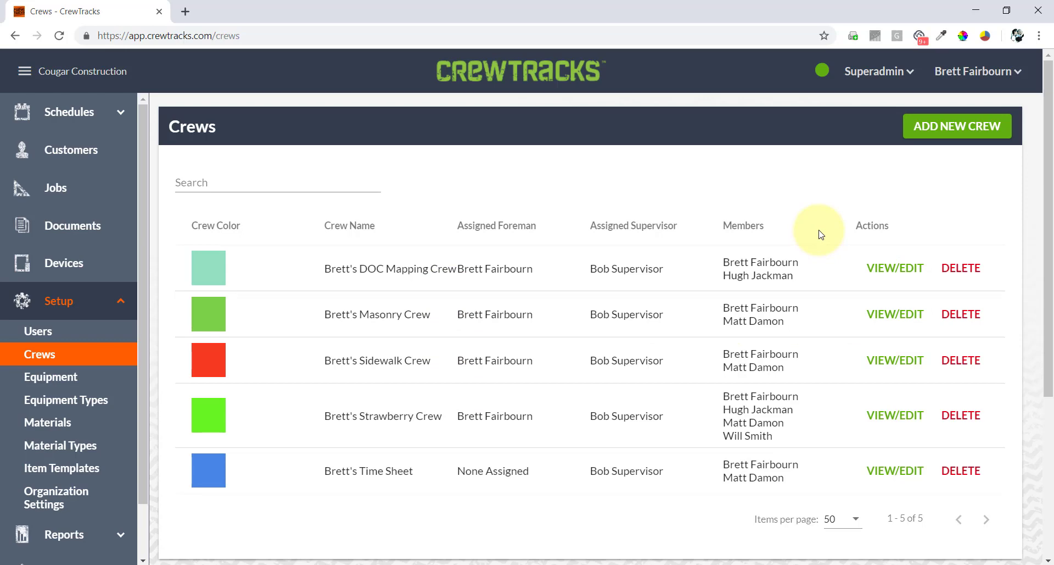
click(882, 314)
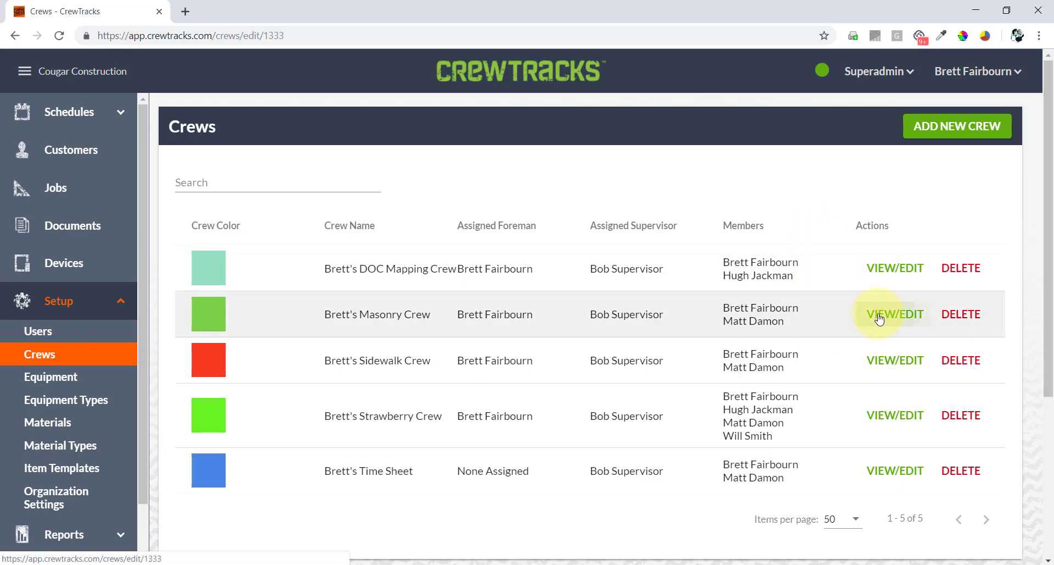
scroll(455, 372, down, 14)
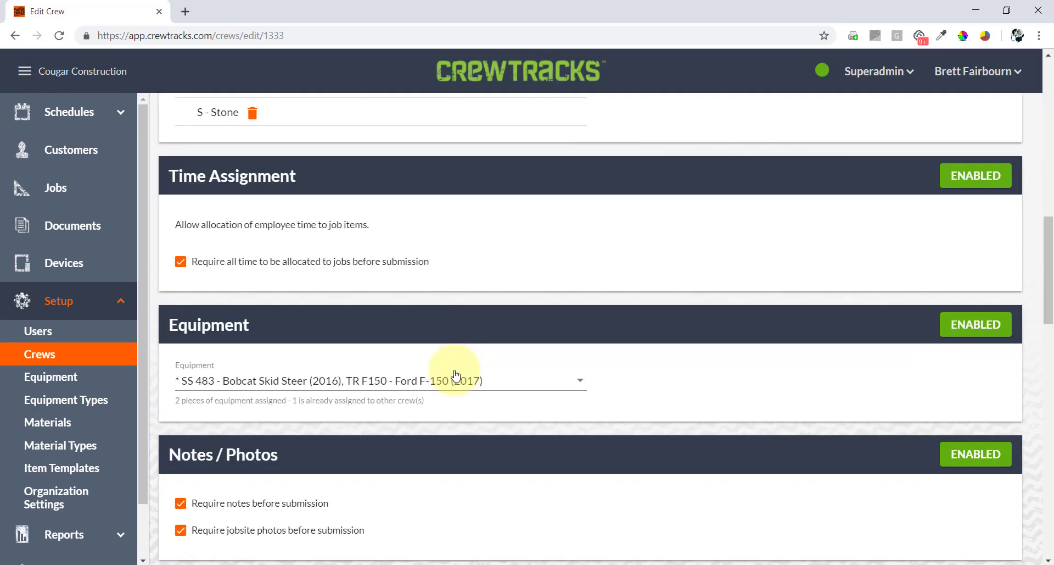
scroll(455, 374, down, 5)
click(912, 289)
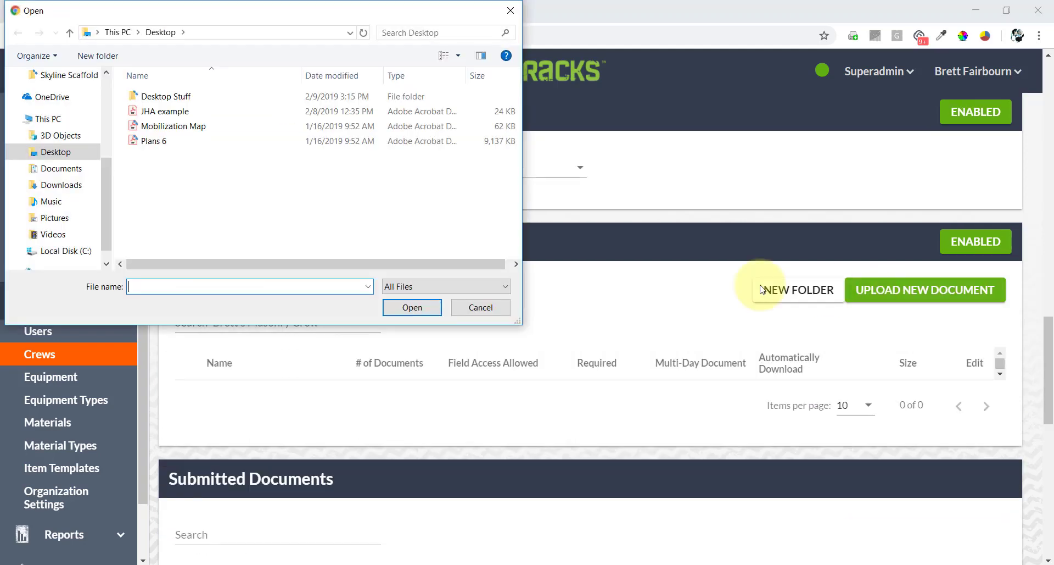
double_click(137, 128)
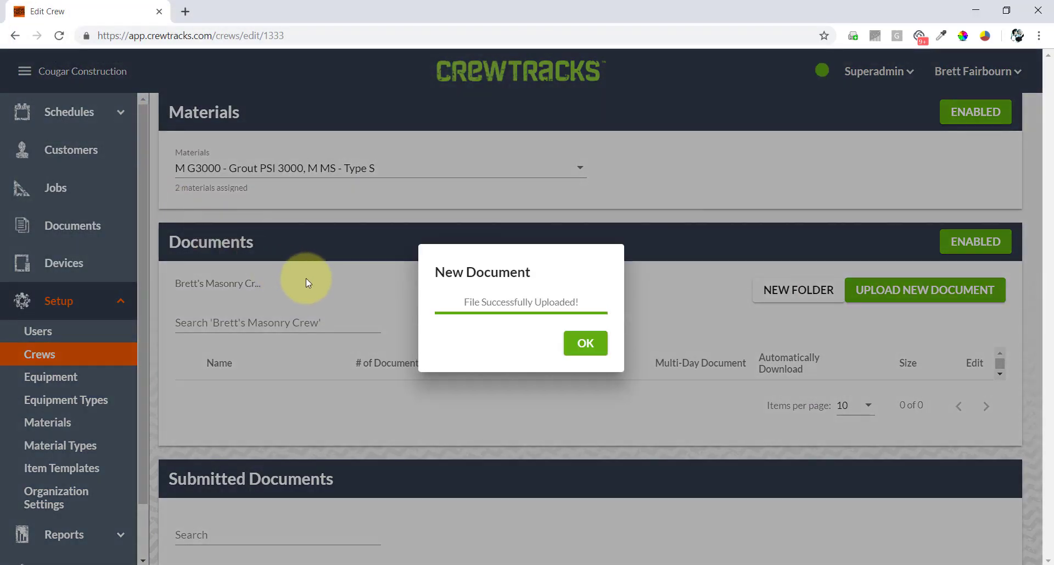
click(583, 343)
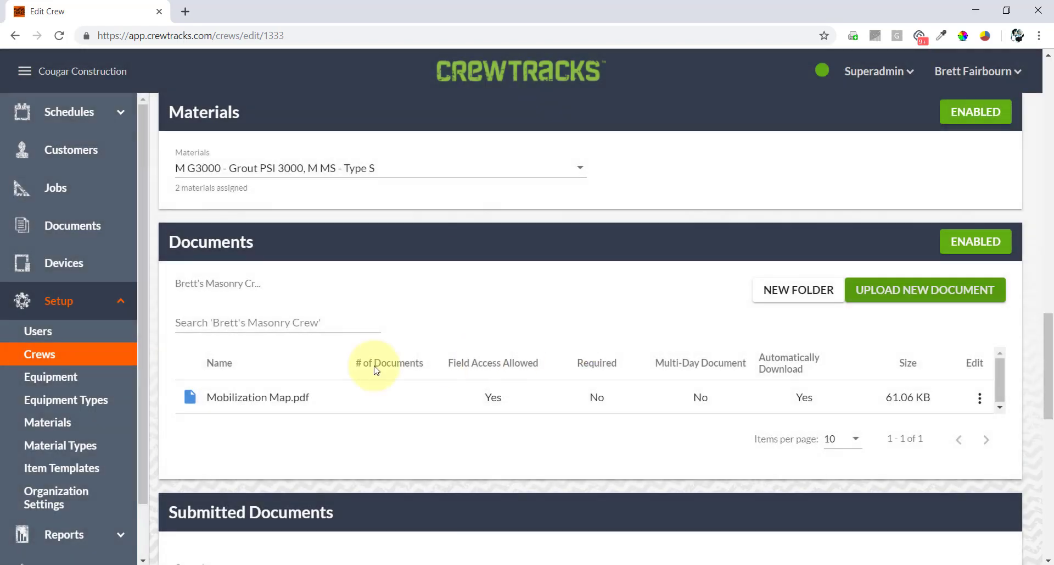
Start a new schedule for 2019-02-09 and check its Included Documents before any crew is assigned.
click(68, 112)
click(53, 191)
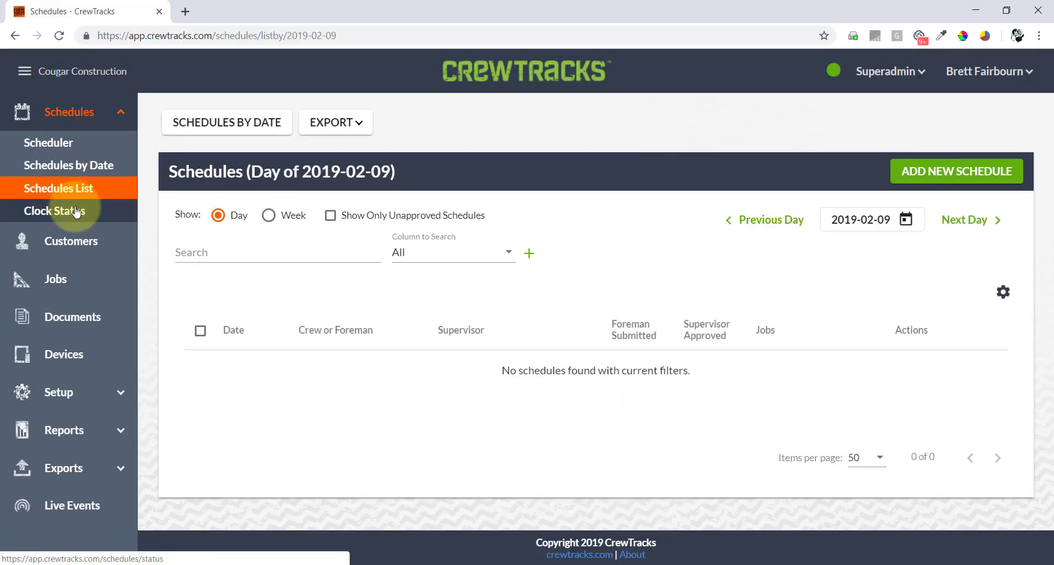
click(927, 175)
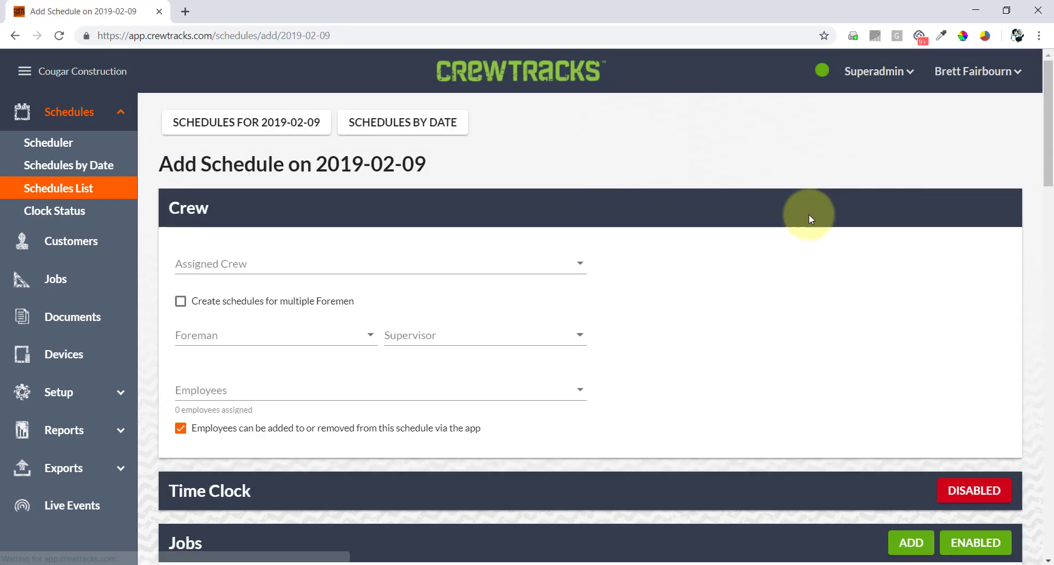
scroll(256, 405, down, 10)
scroll(258, 405, down, 5)
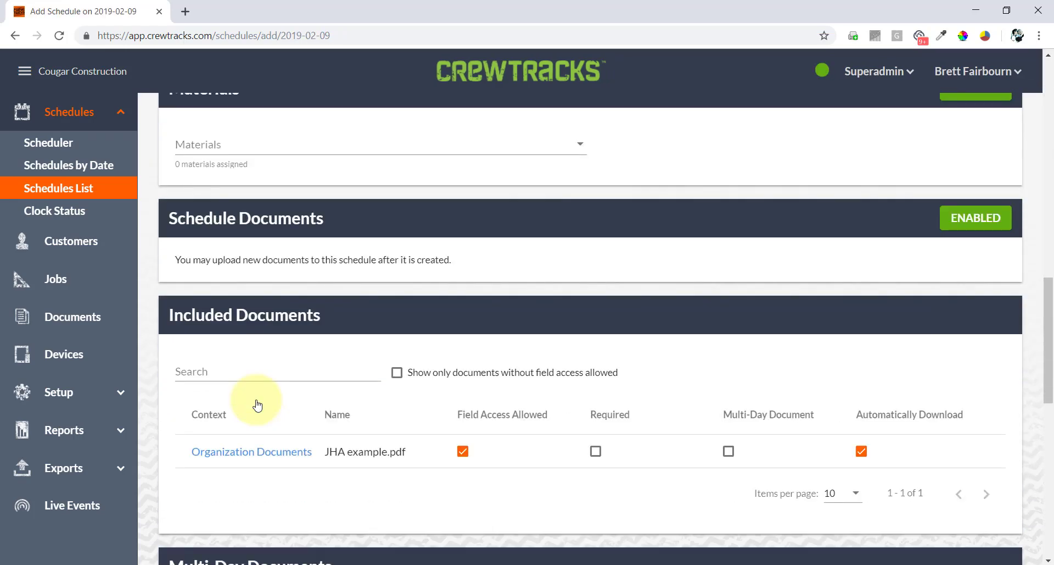
scroll(258, 405, down, 1)
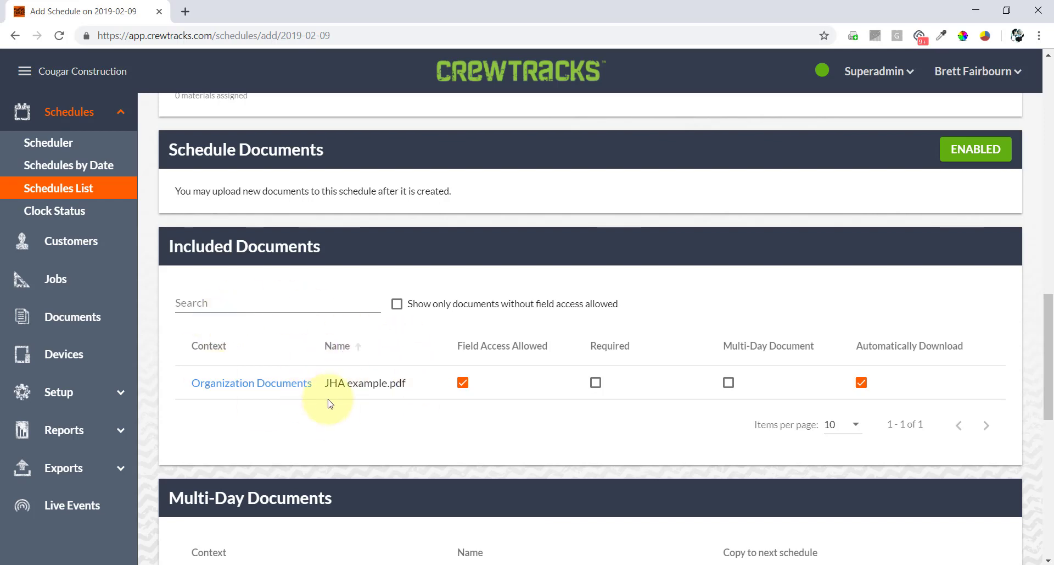
Assign the Masonry Crew to the unsaved 2019-02-09 schedule and check its Included Documents for the crew's file.
scroll(355, 375, up, 14)
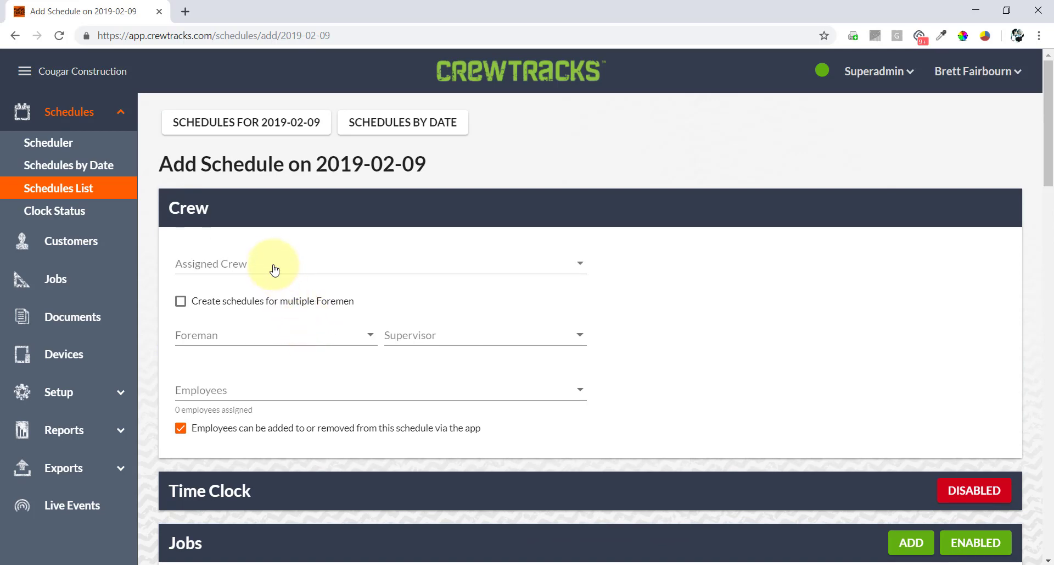
click(274, 269)
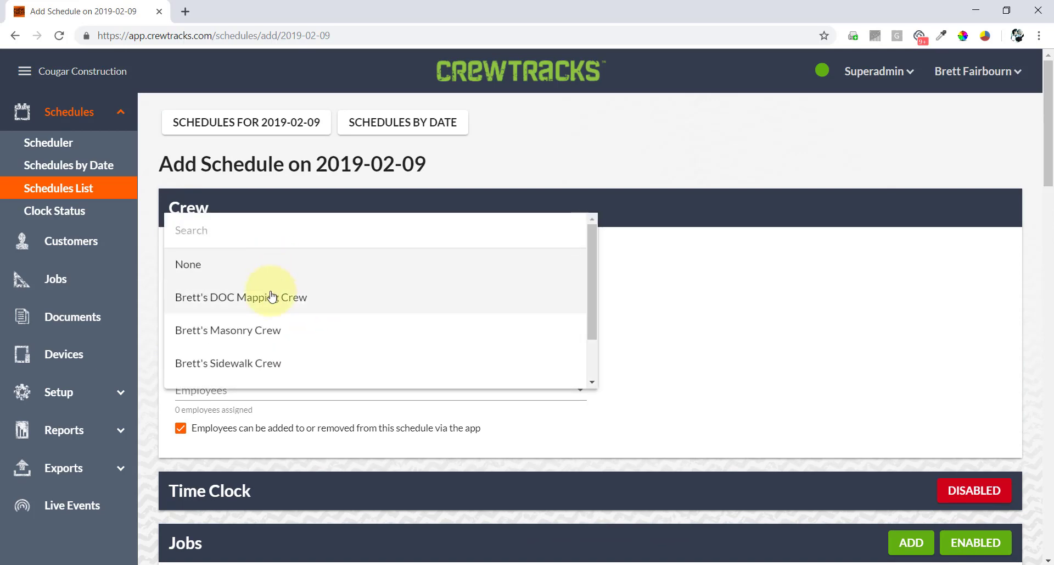
click(245, 335)
scroll(668, 352, down, 15)
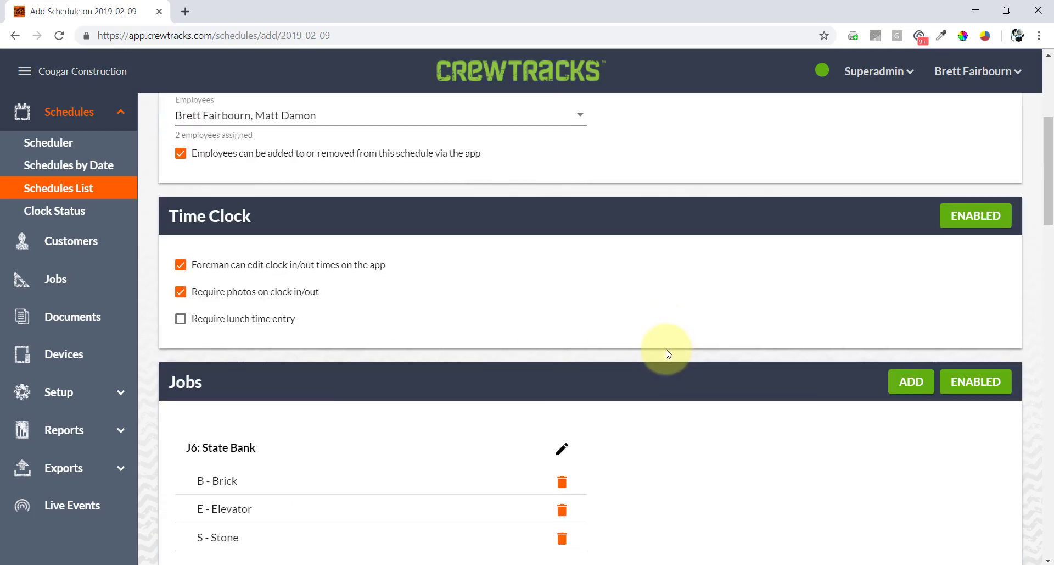
scroll(608, 366, down, 8)
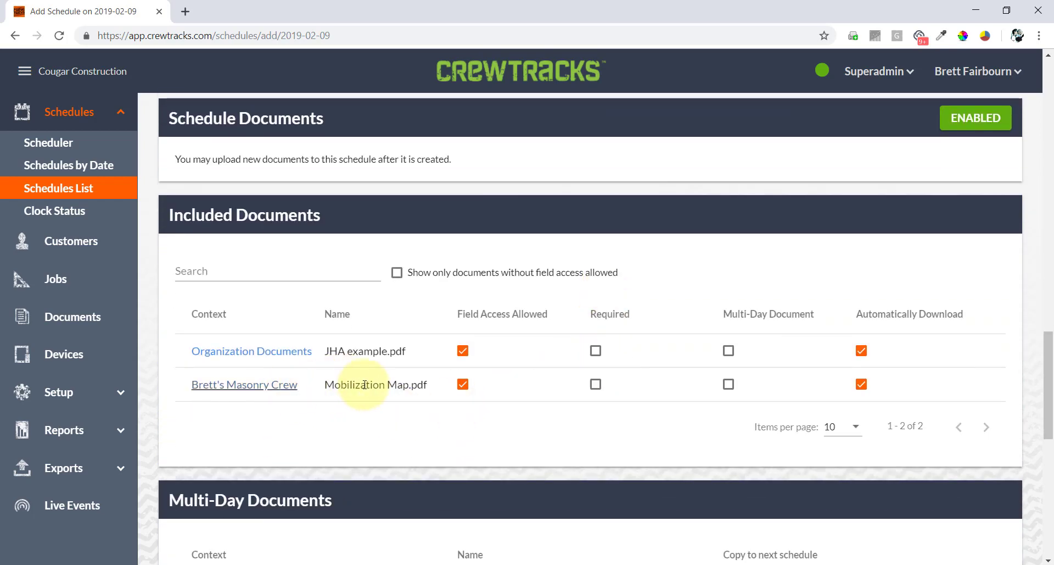
click(270, 388)
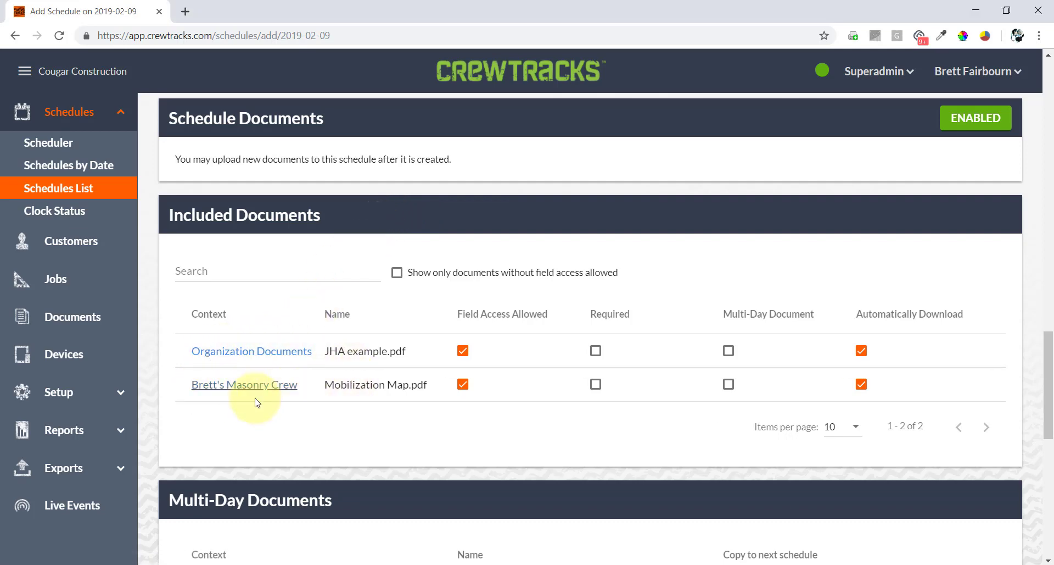
Open the details of equipment 541, Bobcat Skid Steer (2018), and upload the Equipment Inspection file to its documents.
click(98, 395)
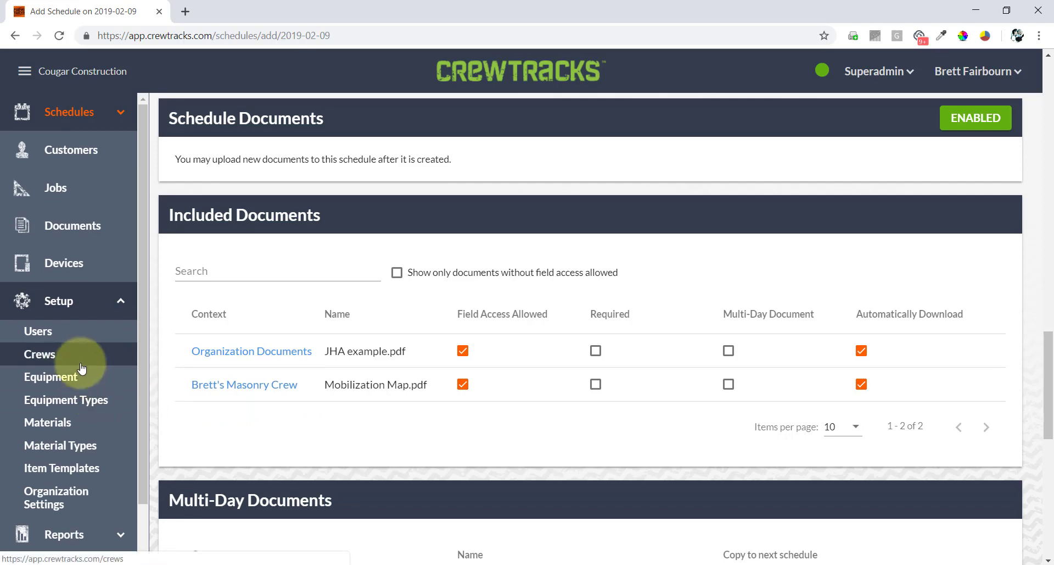
click(61, 378)
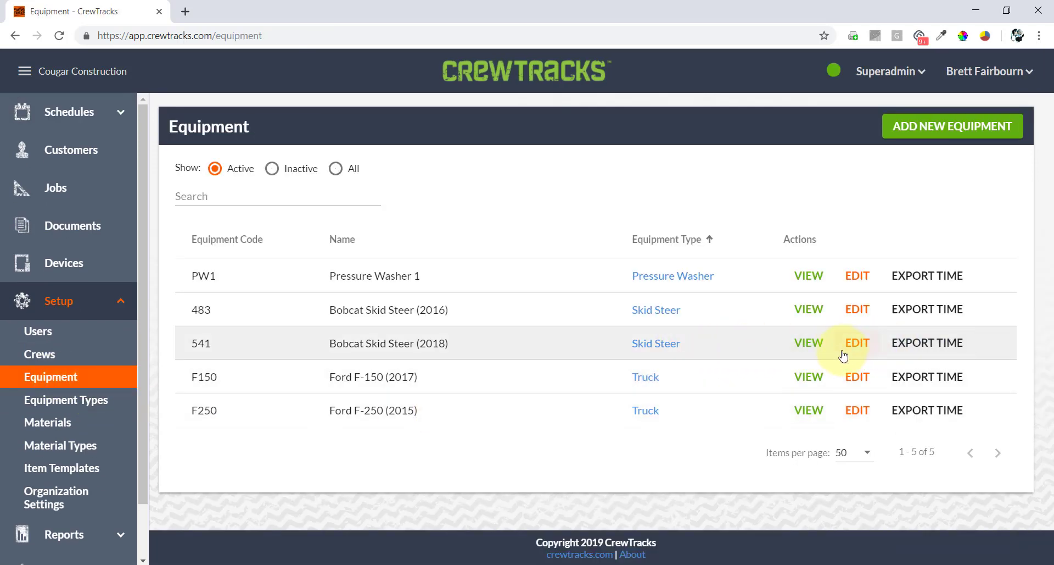
click(812, 346)
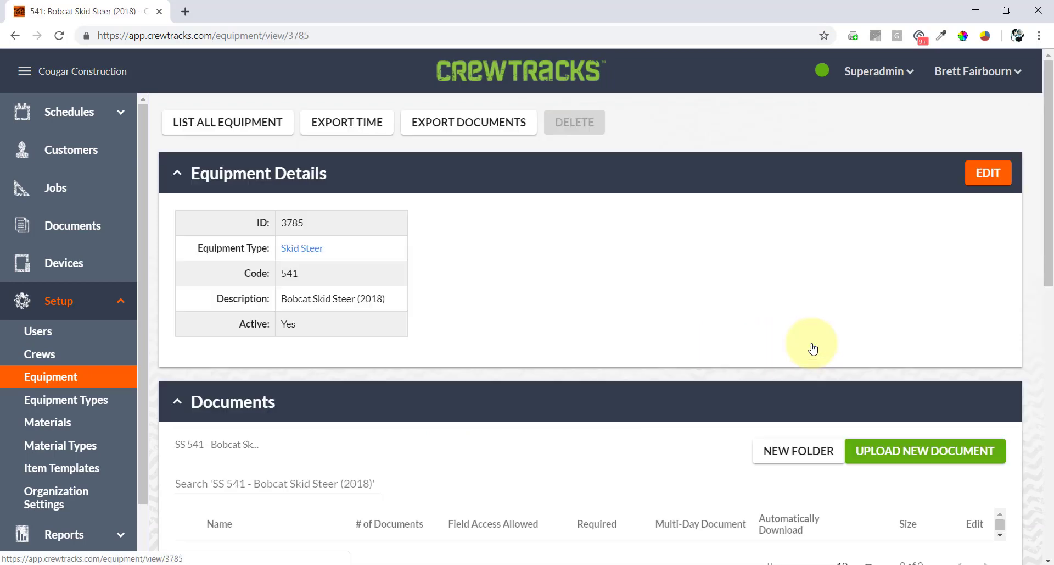
scroll(478, 317, down, 3)
click(893, 257)
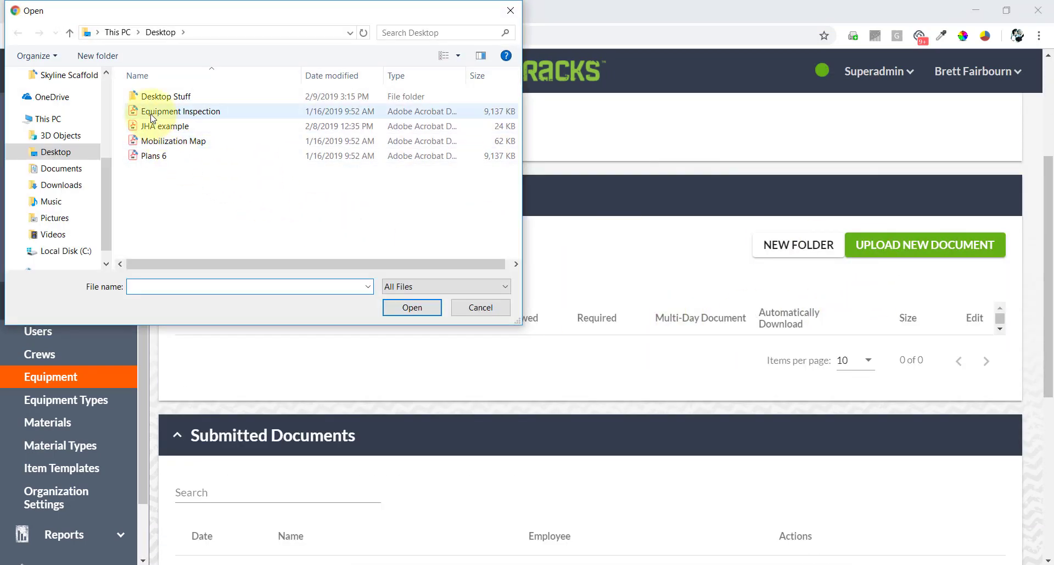
double_click(151, 113)
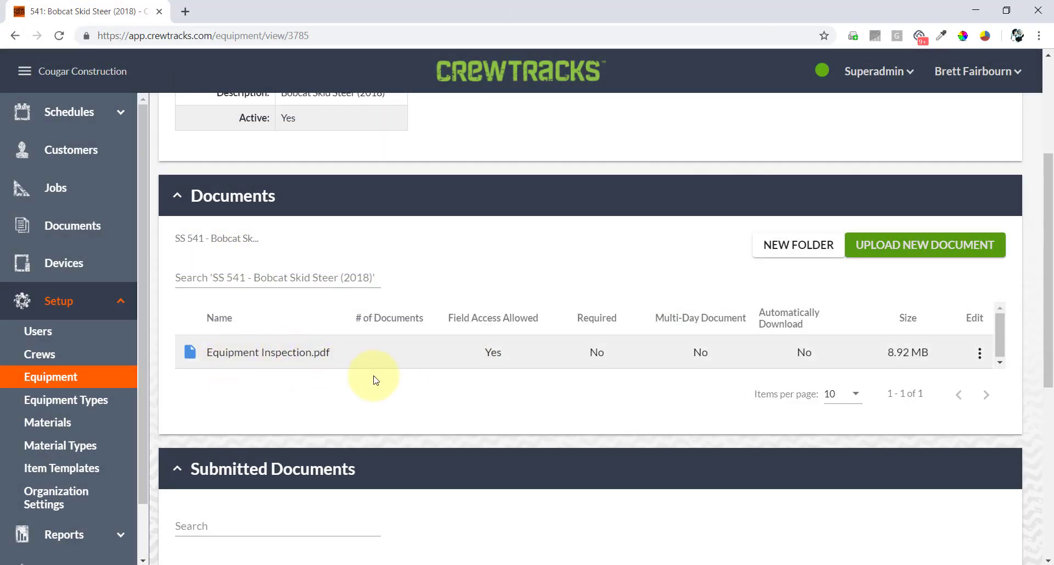
Start another new schedule for 2019-02-09 and check its Included Documents before any job, crew or equipment is assigned.
click(115, 112)
click(79, 188)
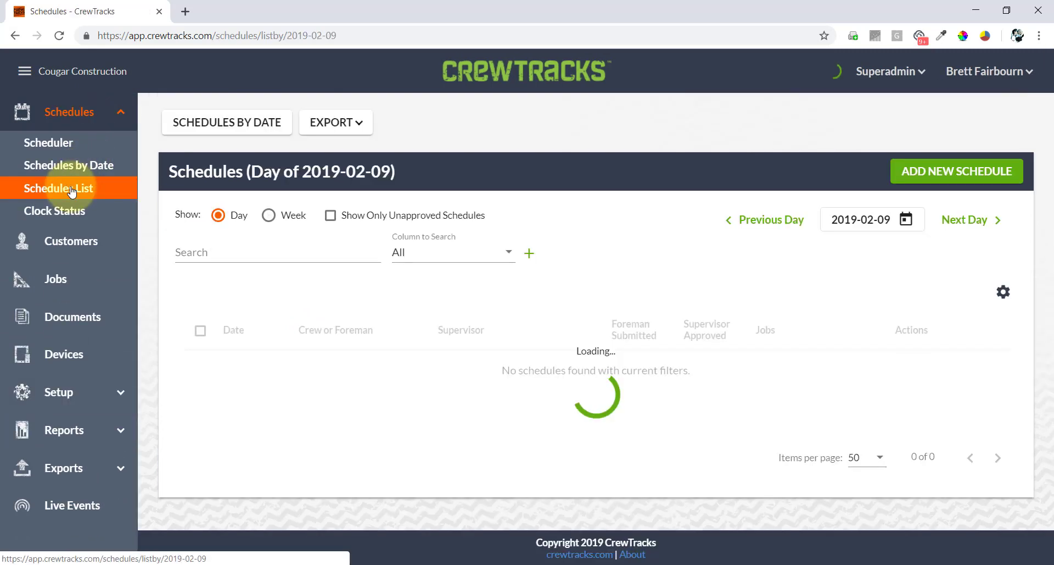
click(917, 171)
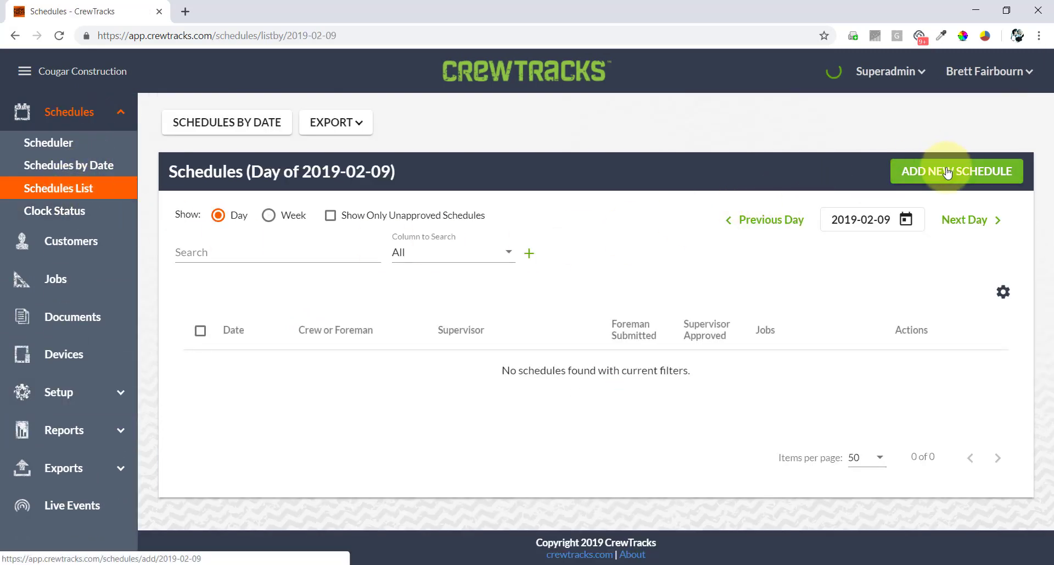
scroll(150, 367, down, 15)
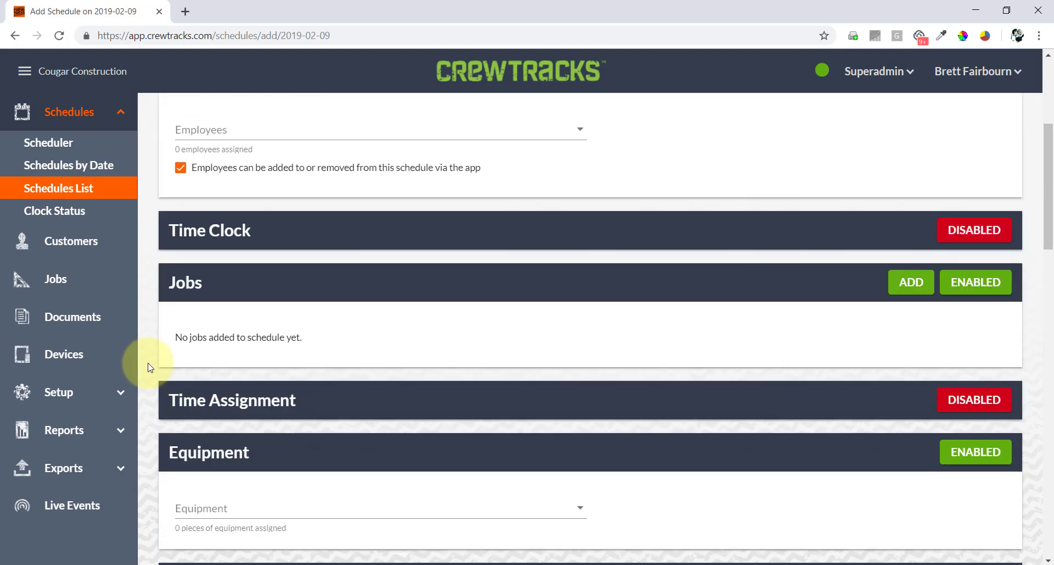
scroll(150, 366, down, 5)
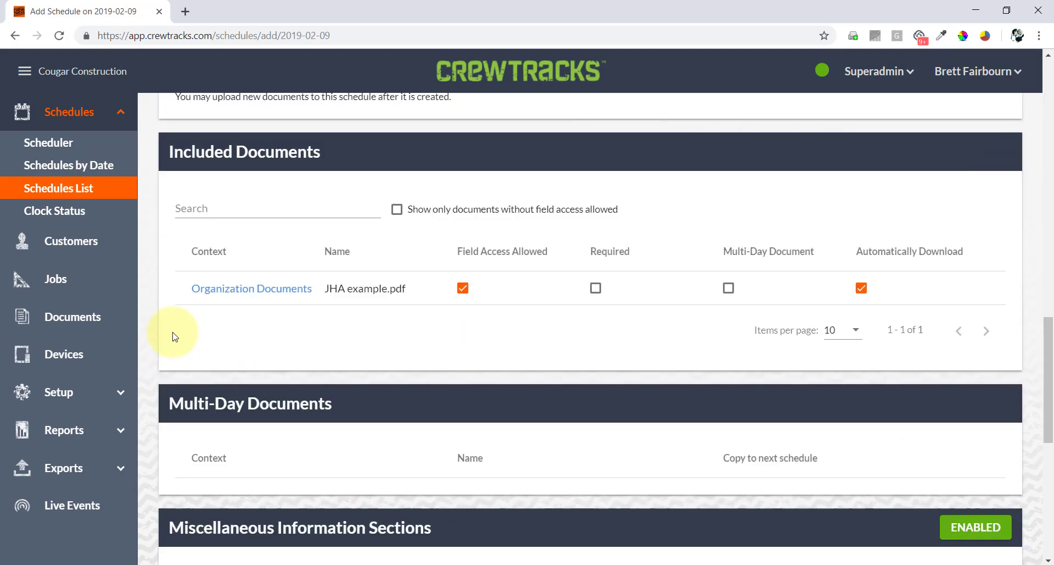
Add the 1012: Line & Form item of job J1: Green Oaks Sidewalk to the schedule and check its Included Documents.
scroll(267, 270, up, 10)
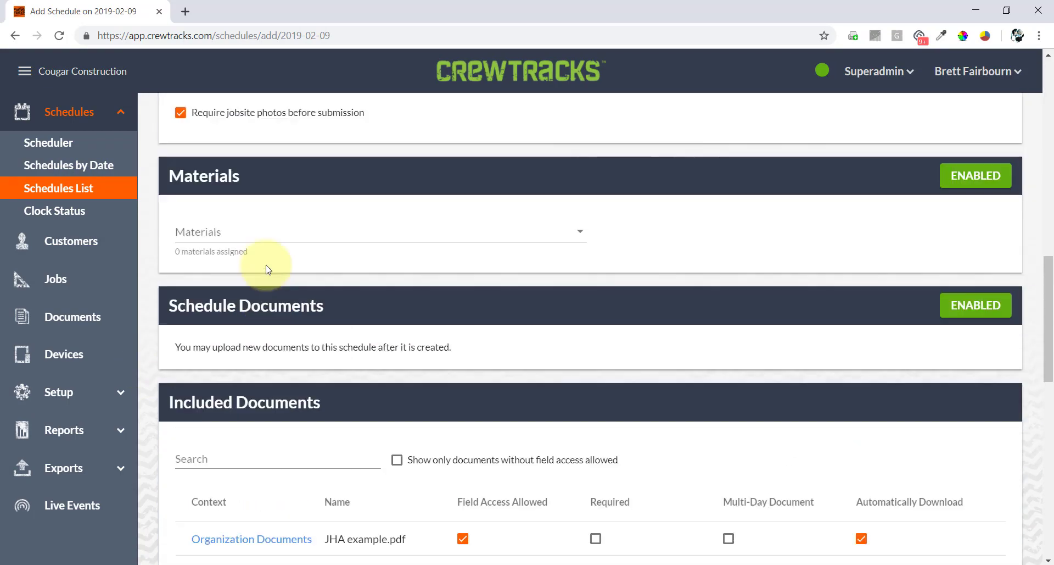
scroll(269, 267, up, 5)
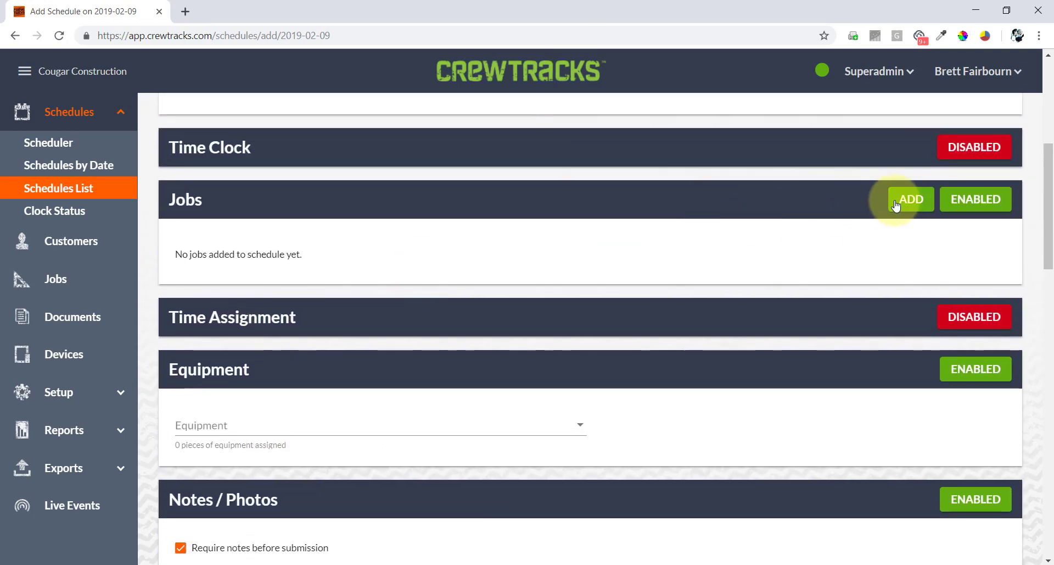
click(900, 201)
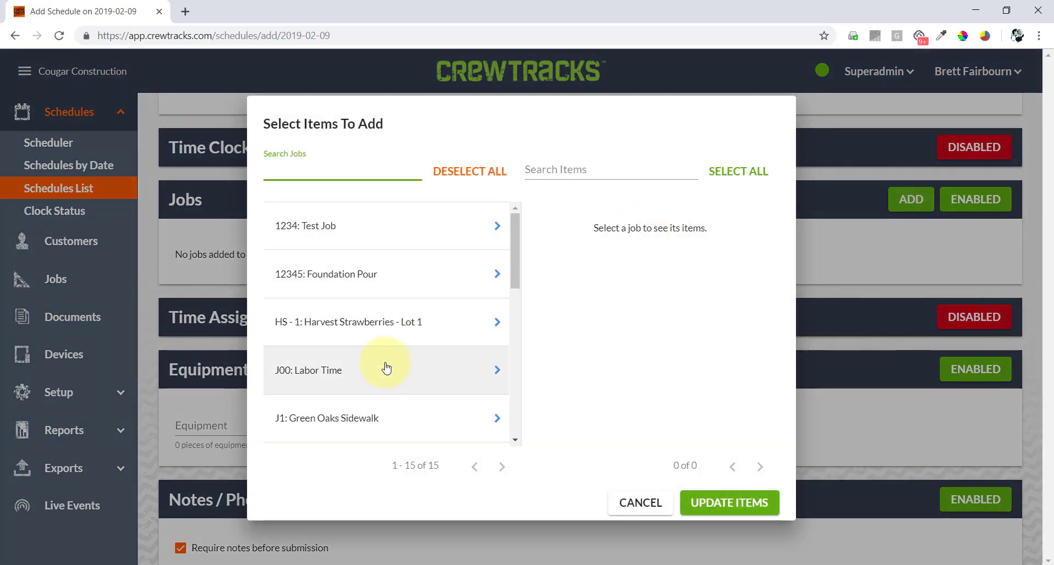
click(377, 416)
click(594, 341)
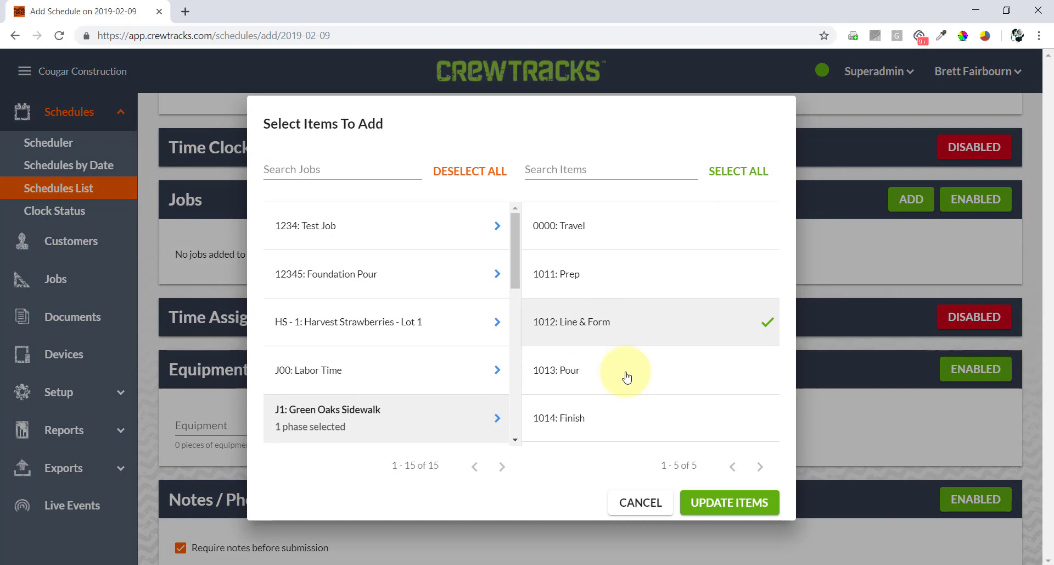
click(708, 500)
scroll(423, 315, down, 15)
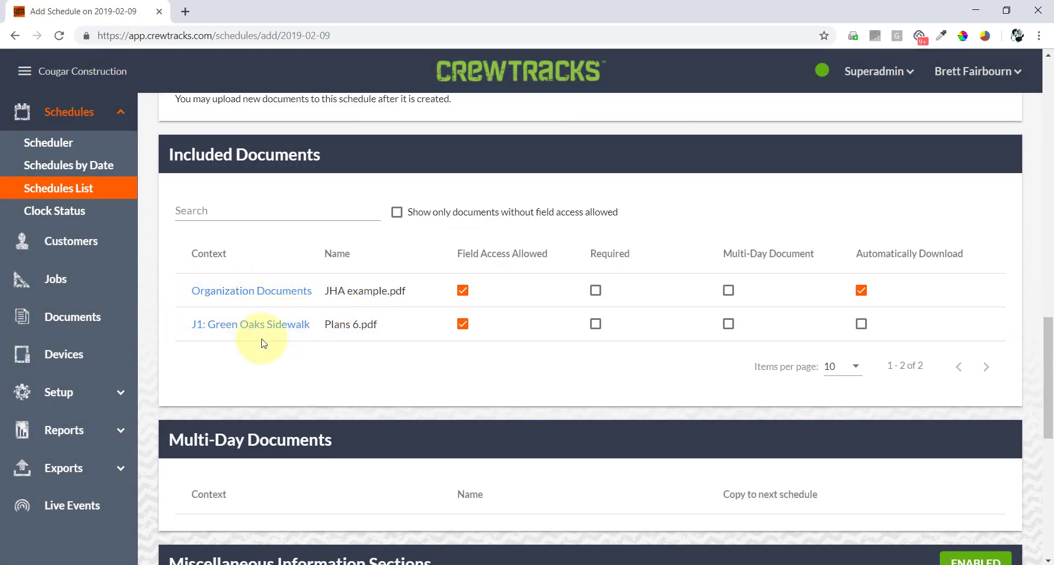
Assign the Masonry Crew to the schedule and check the Included Documents for both job and crew files.
scroll(262, 341, up, 15)
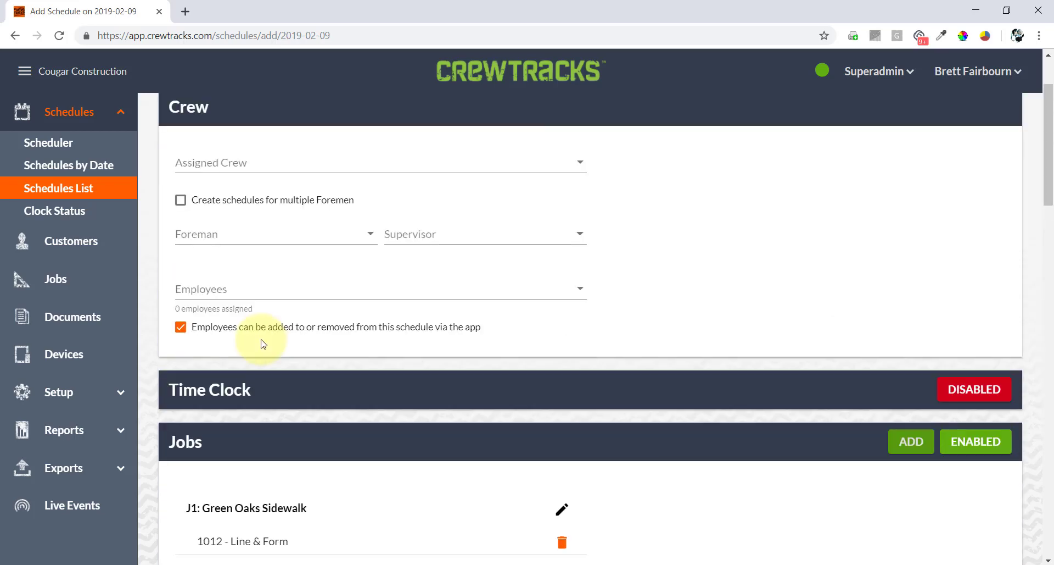
scroll(243, 298, up, 1)
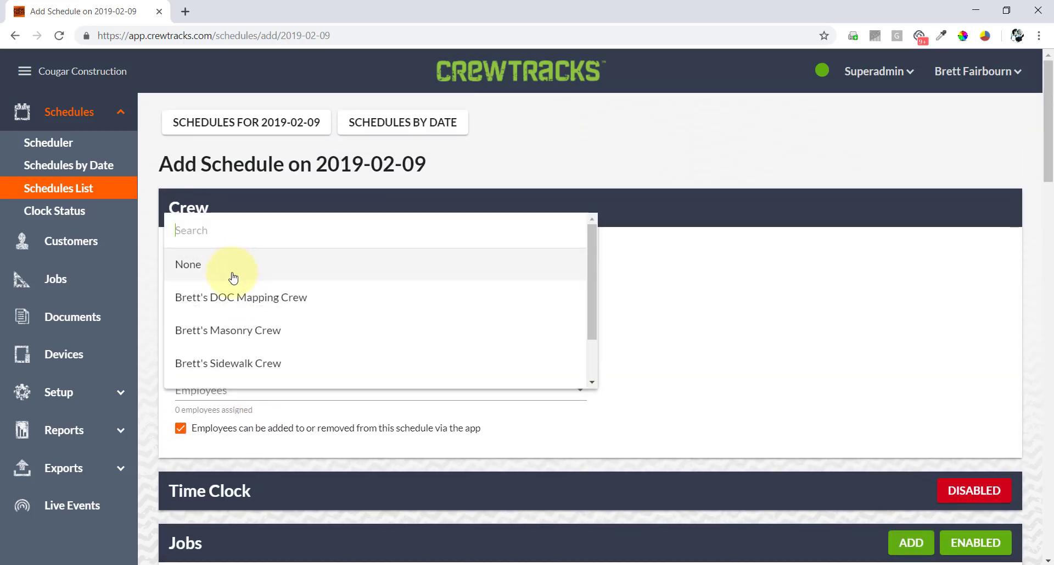
click(222, 337)
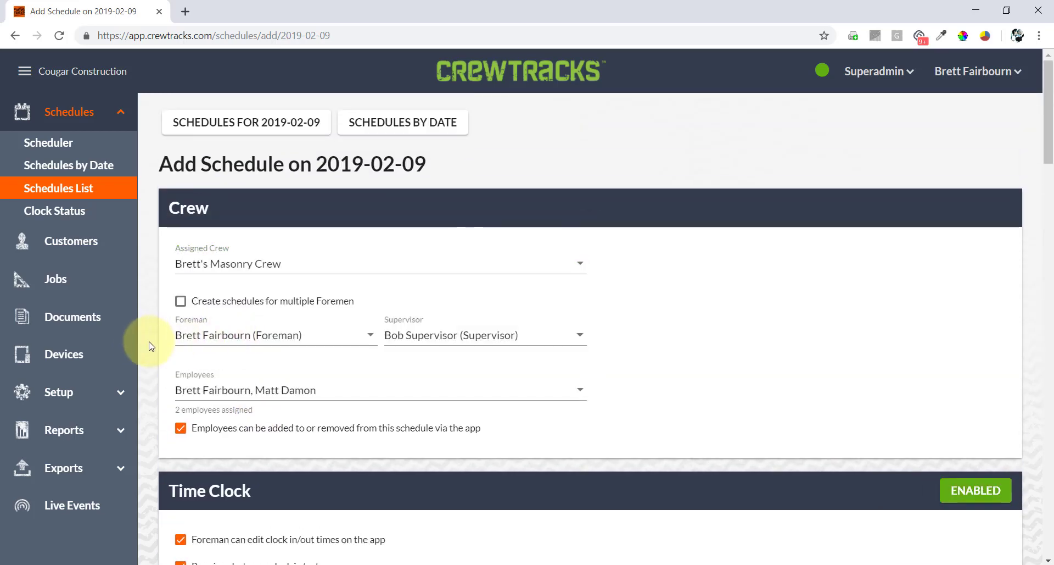
scroll(152, 346, down, 20)
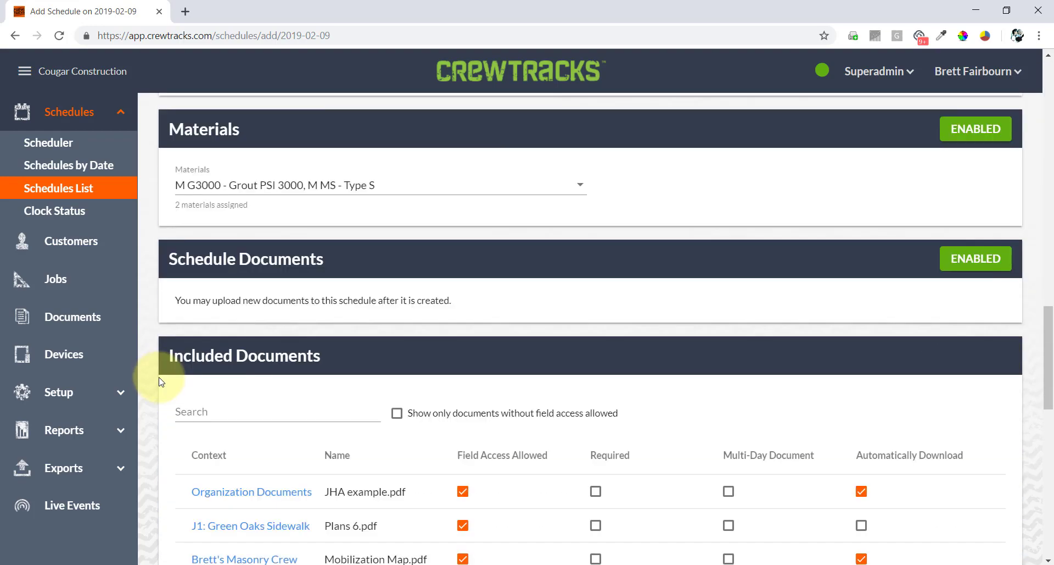
scroll(161, 381, down, 3)
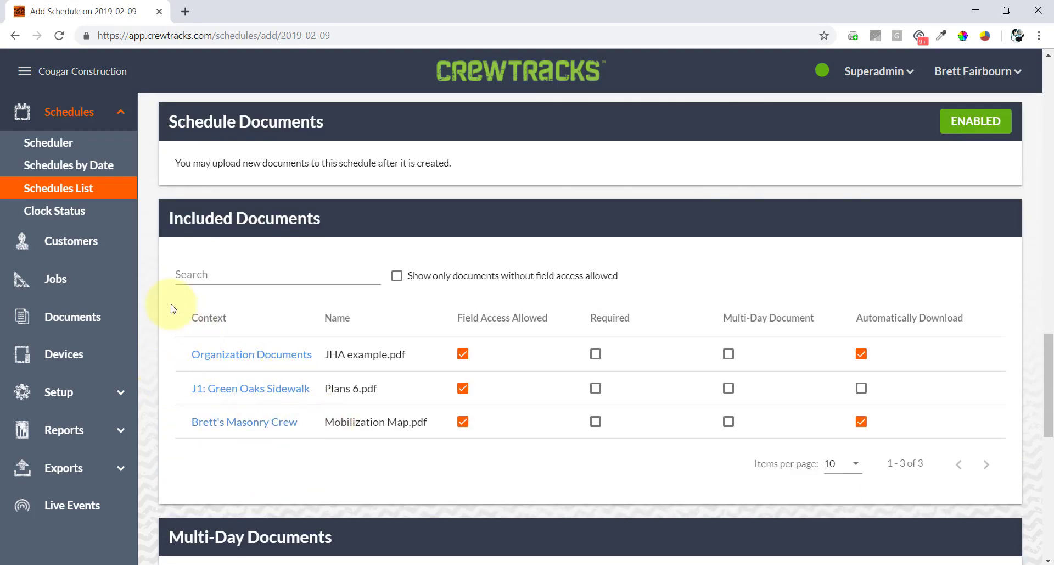
Replace SS 483 - Bobcat Skid Steer (2016) with SS 541 - Bobcat Skid Steer (2018) in the schedule's equipment and check the Included Documents.
scroll(212, 274, up, 11)
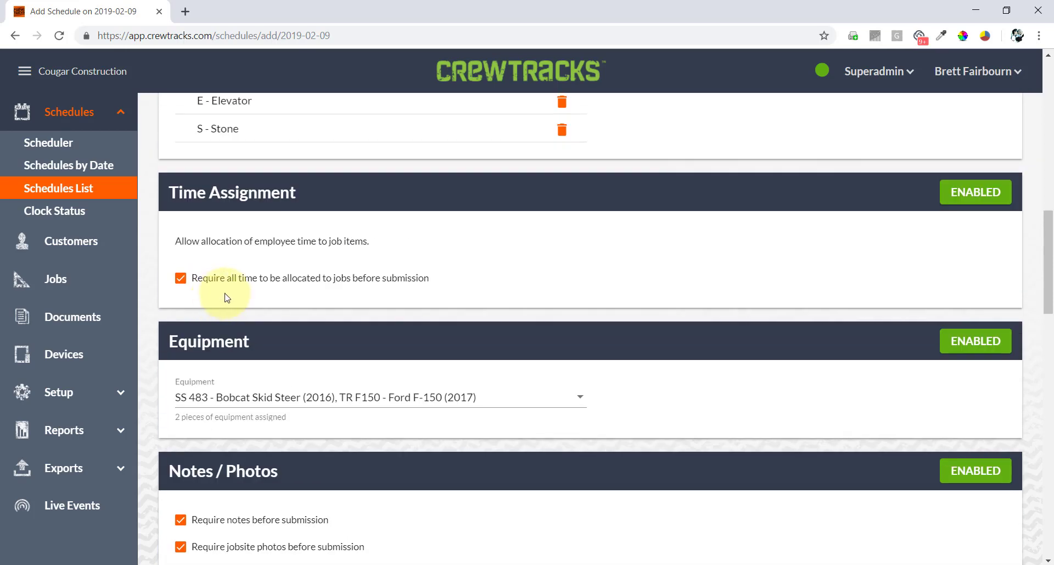
scroll(250, 416, down, 1)
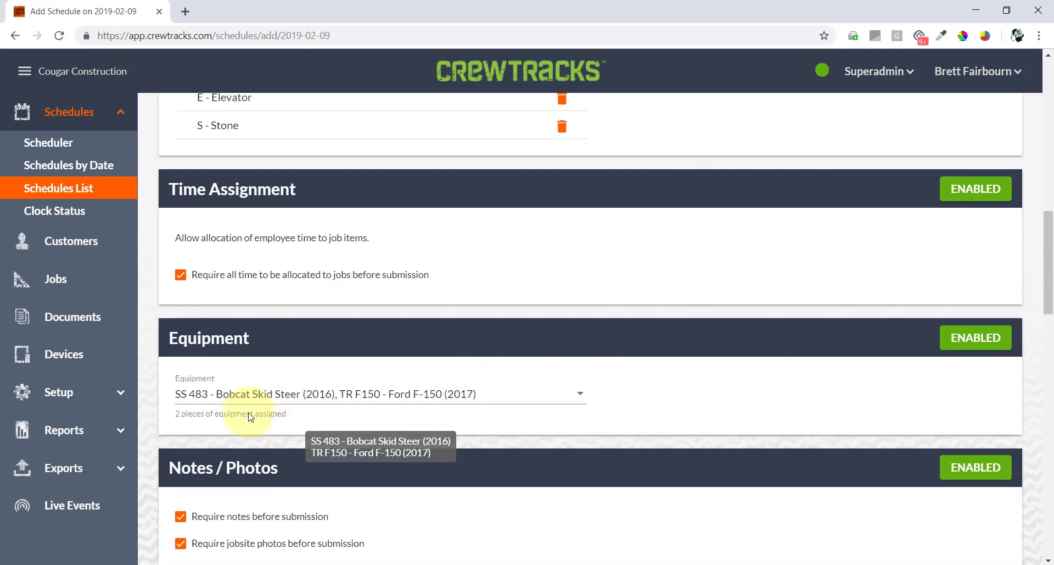
scroll(249, 417, down, 13)
scroll(247, 404, up, 5)
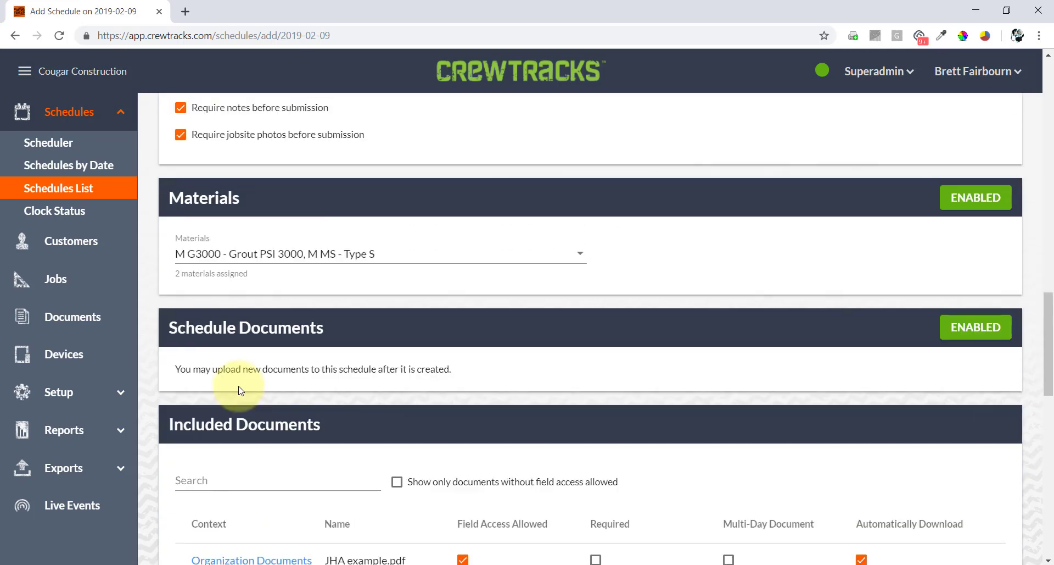
scroll(240, 390, up, 6)
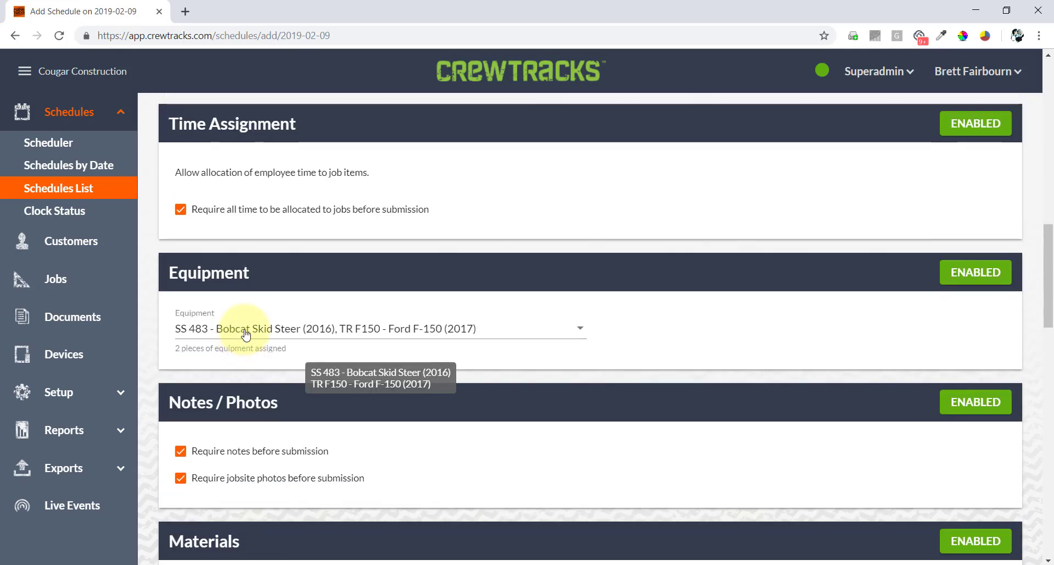
click(244, 332)
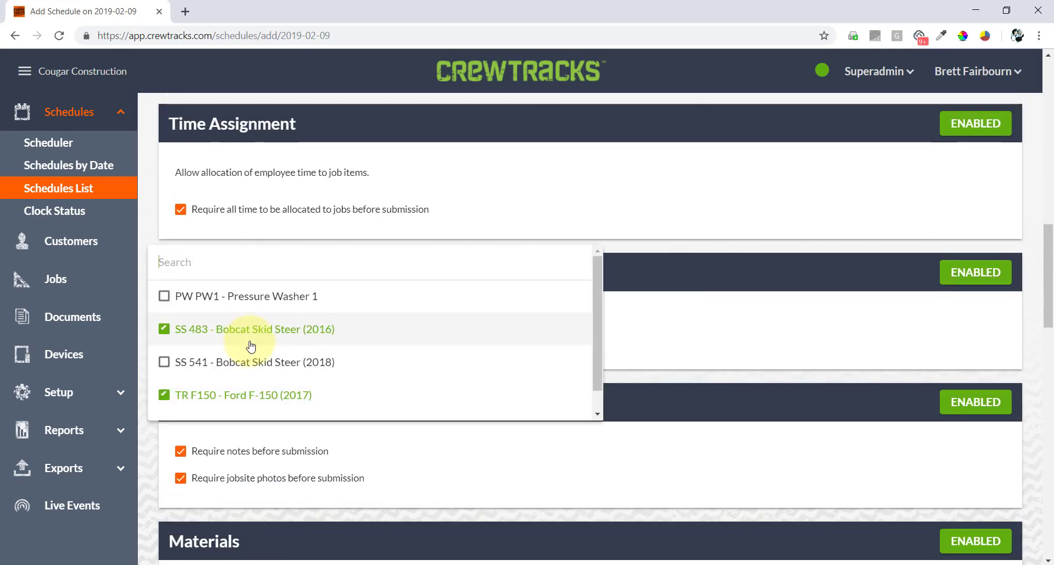
click(212, 336)
click(212, 363)
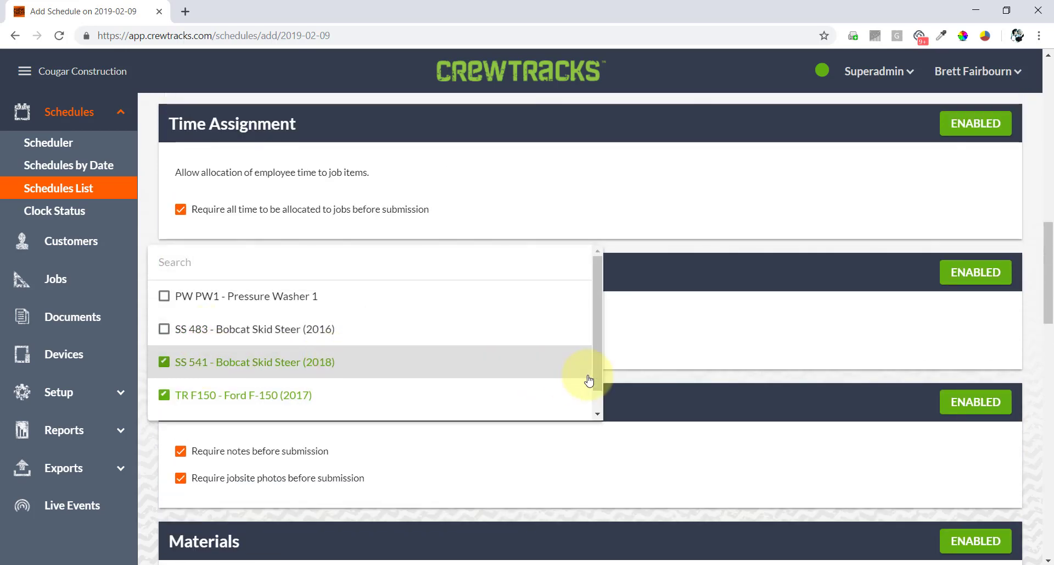
click(631, 374)
scroll(558, 405, down, 10)
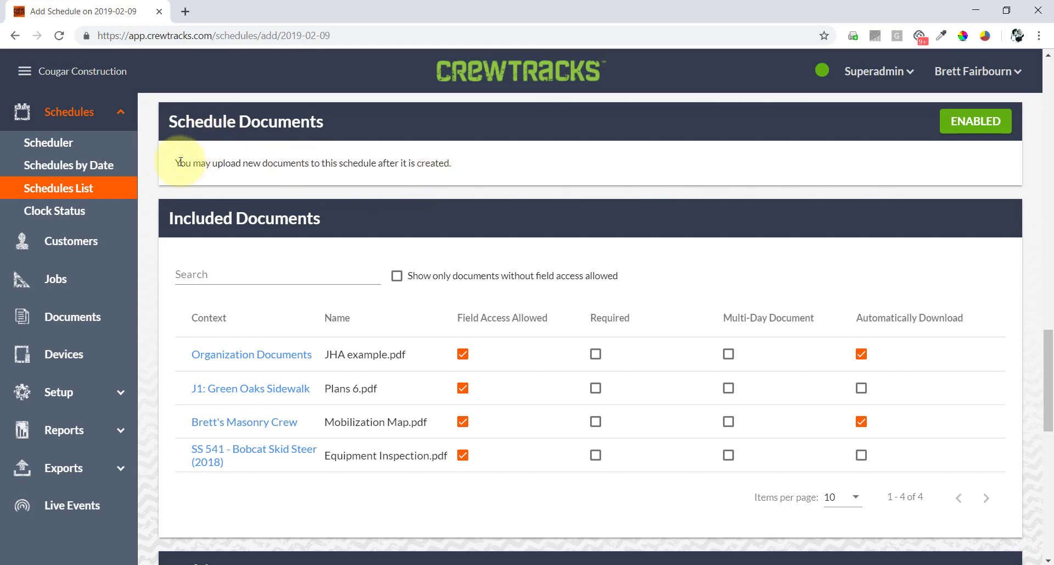
Read the Schedule Documents note about uploading new files, and save the schedule.
drag(179, 164, 401, 163)
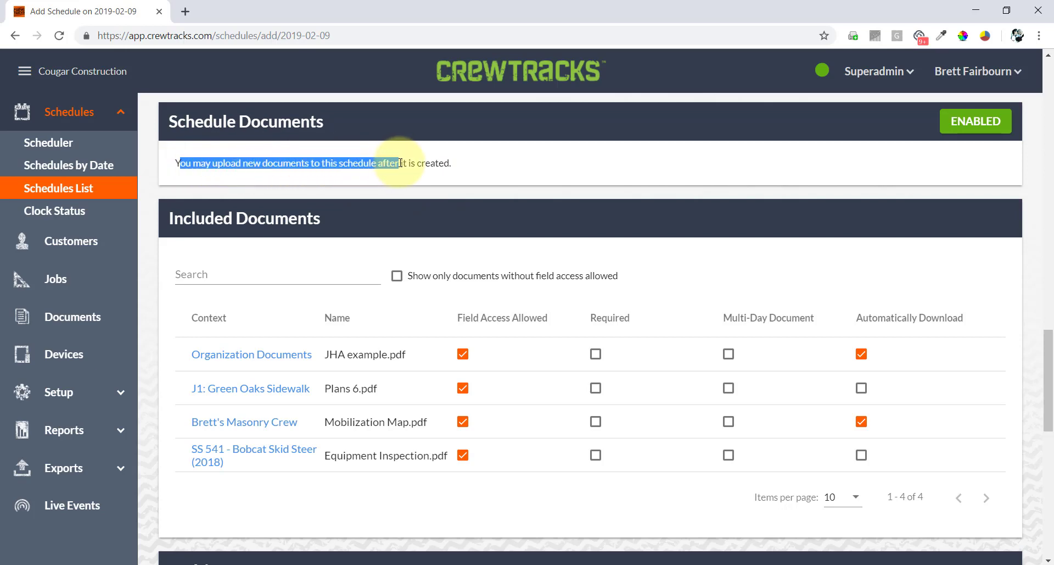
click(438, 159)
scroll(356, 252, down, 1)
scroll(356, 254, down, 10)
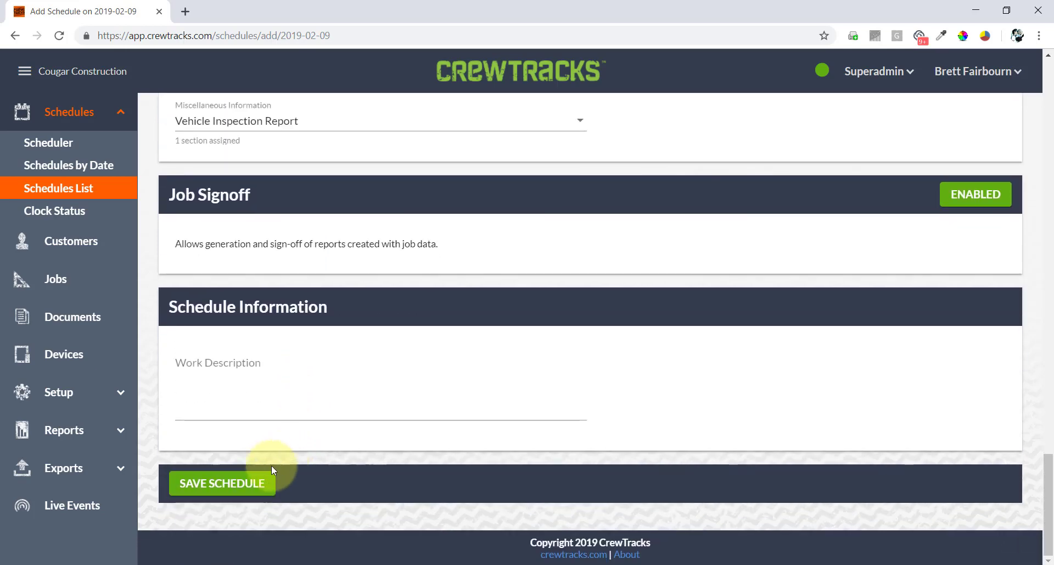
click(243, 483)
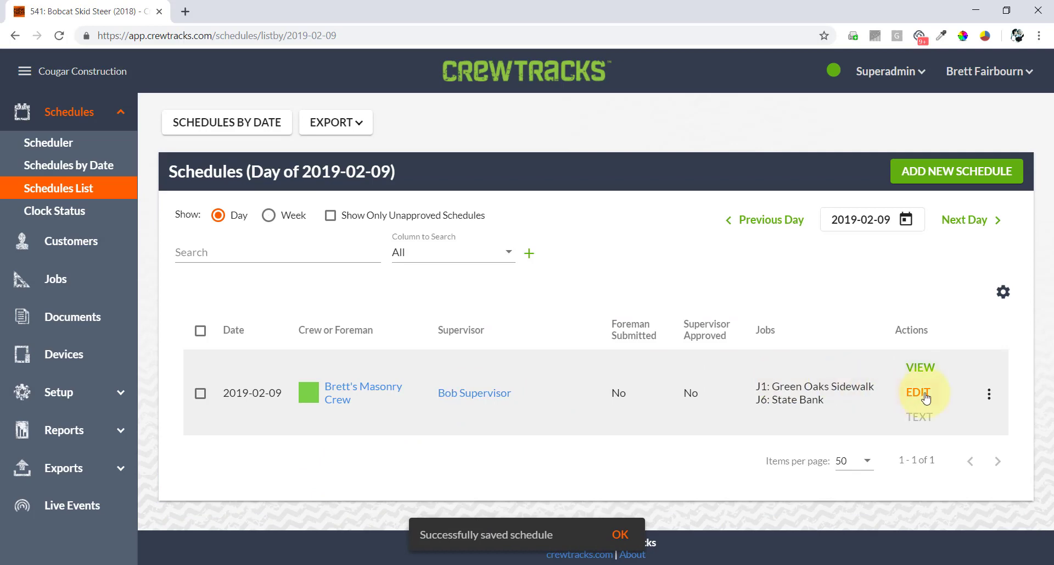
Reopen the Masonry Crew schedule of 2019-02-09 for editing and go to its Schedule Documents section.
click(926, 397)
scroll(637, 356, down, 14)
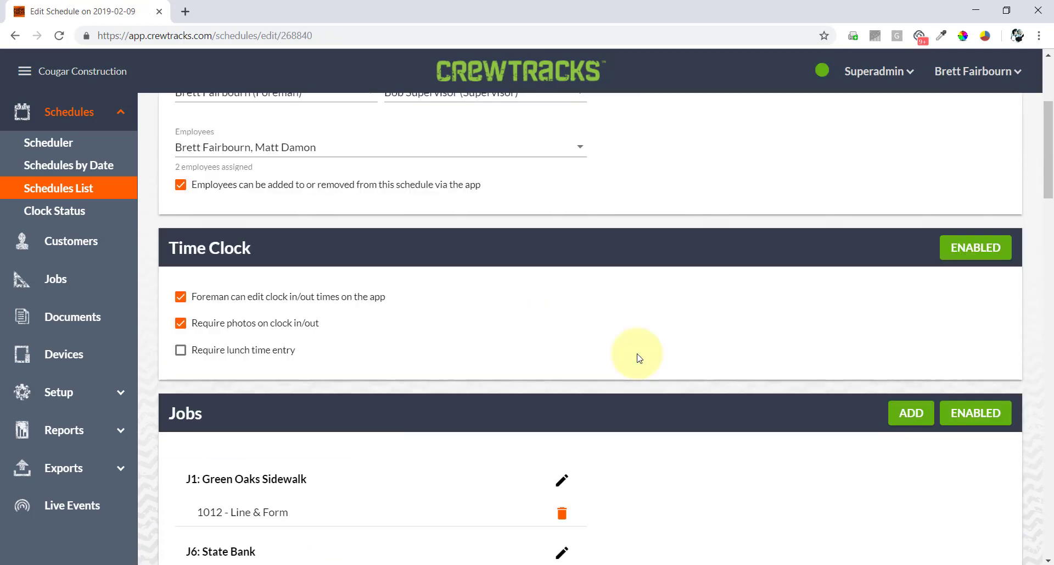
scroll(637, 358, down, 5)
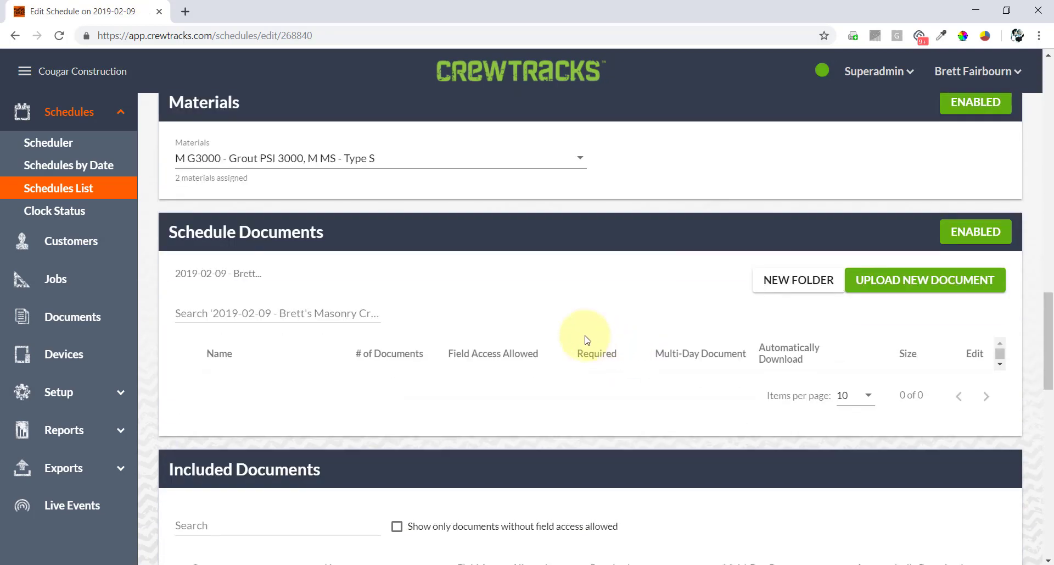
scroll(617, 286, down, 1)
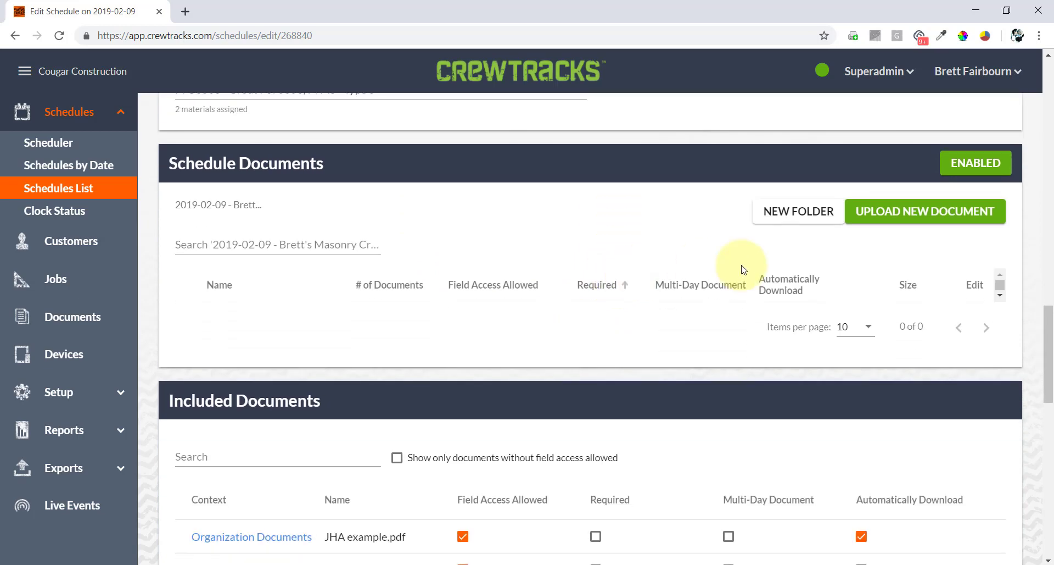
Upload Safety Meeting List Feb 15 from the Desktop to the Schedule Documents and check the Included Documents.
click(914, 216)
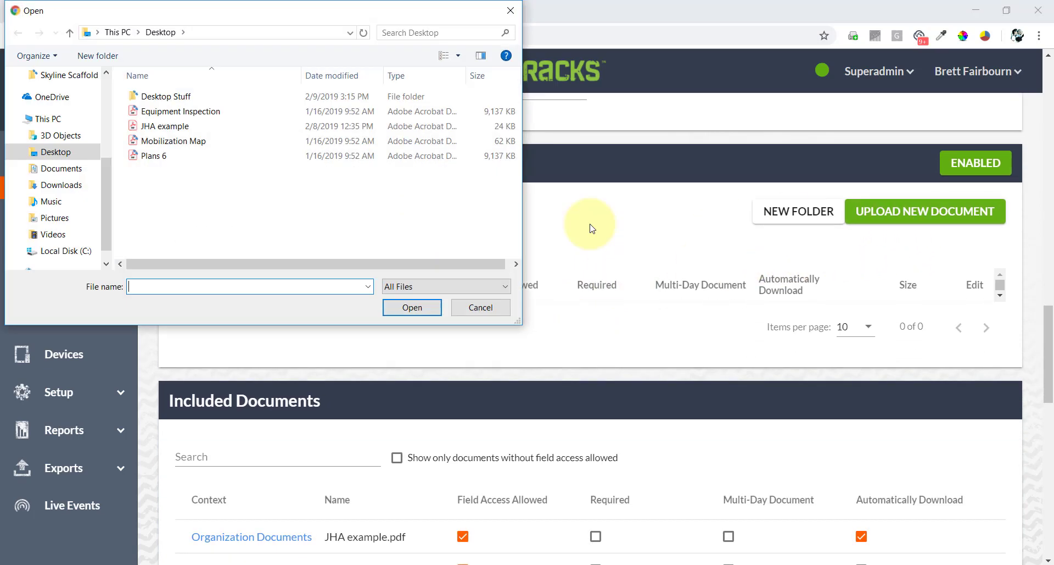
click(481, 307)
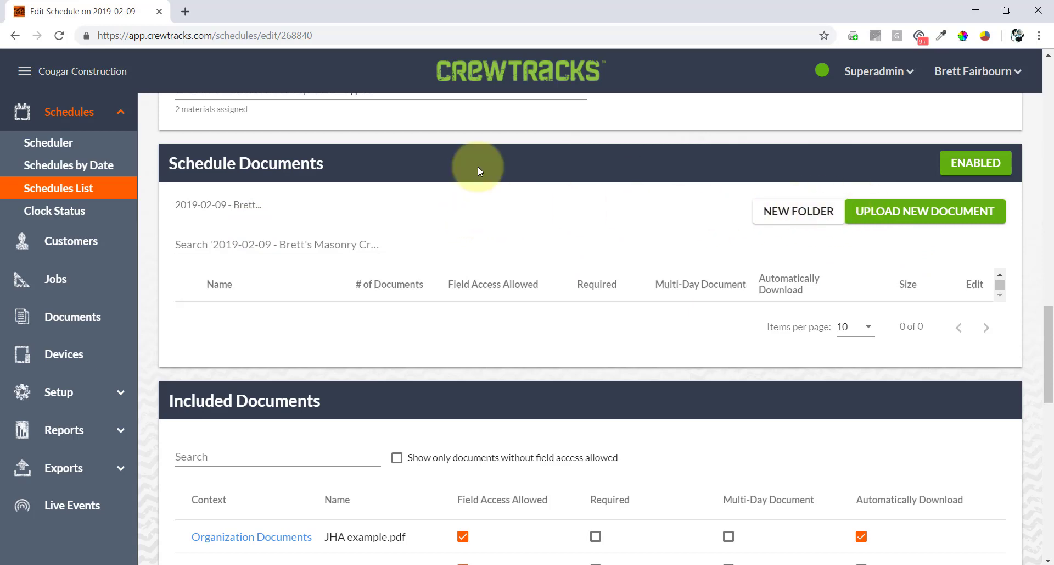
click(889, 222)
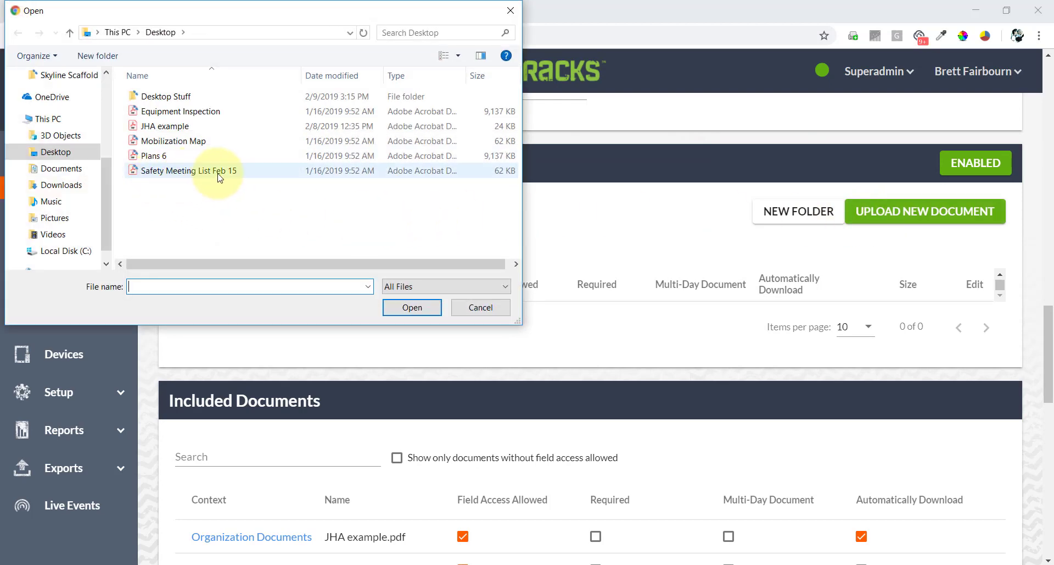
double_click(135, 172)
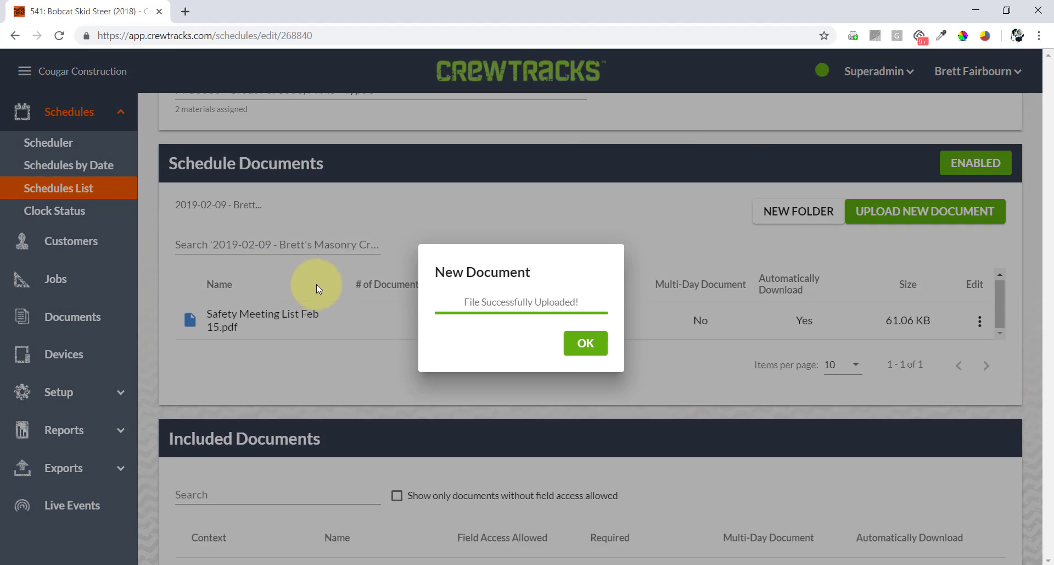
click(586, 344)
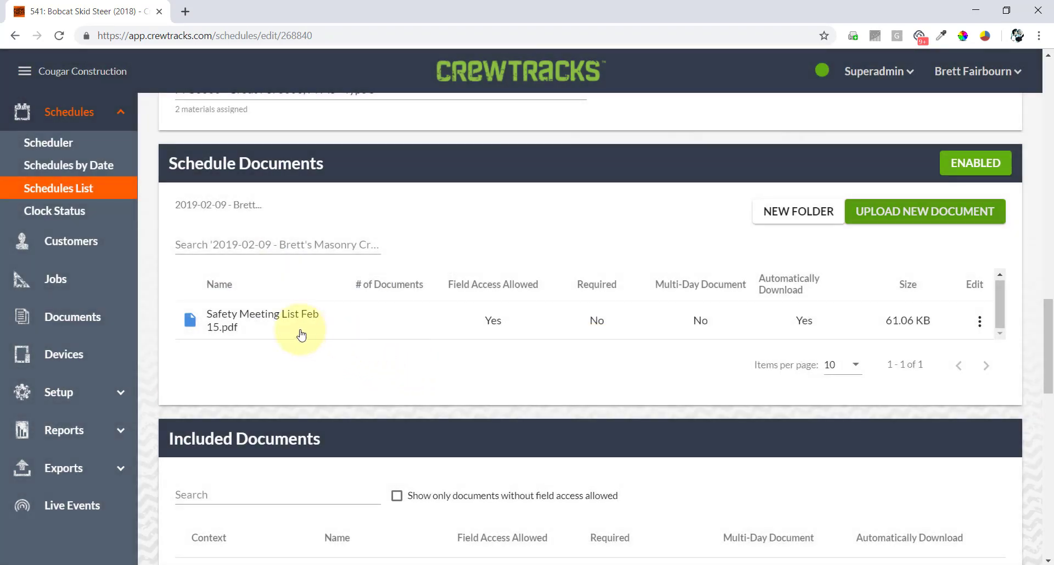
scroll(236, 314, down, 5)
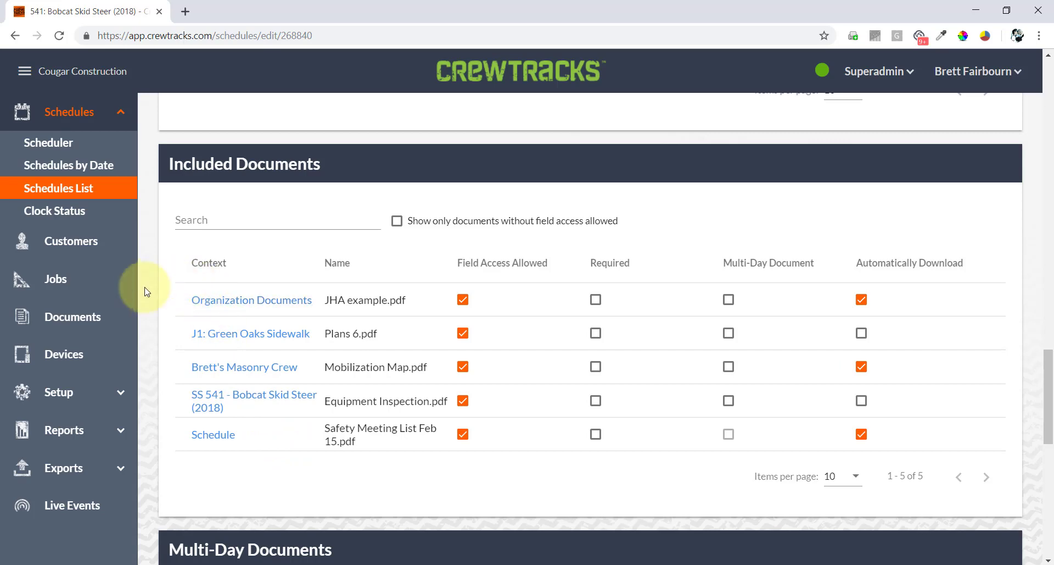
Browse the Crew folder in Documents with empty folders shown, and view the Masonry Crew's files and the Setup options.
click(77, 319)
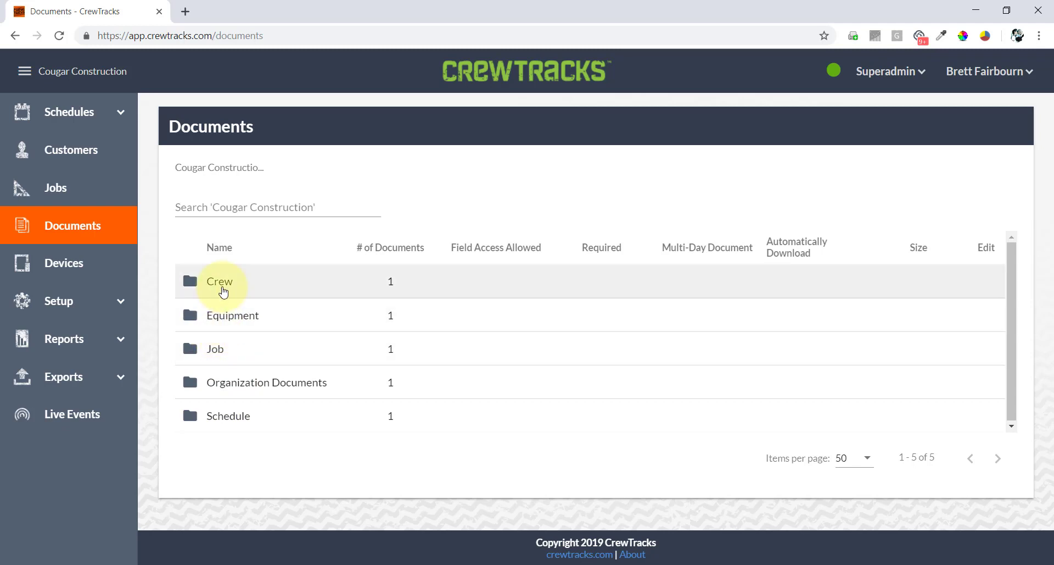
click(222, 285)
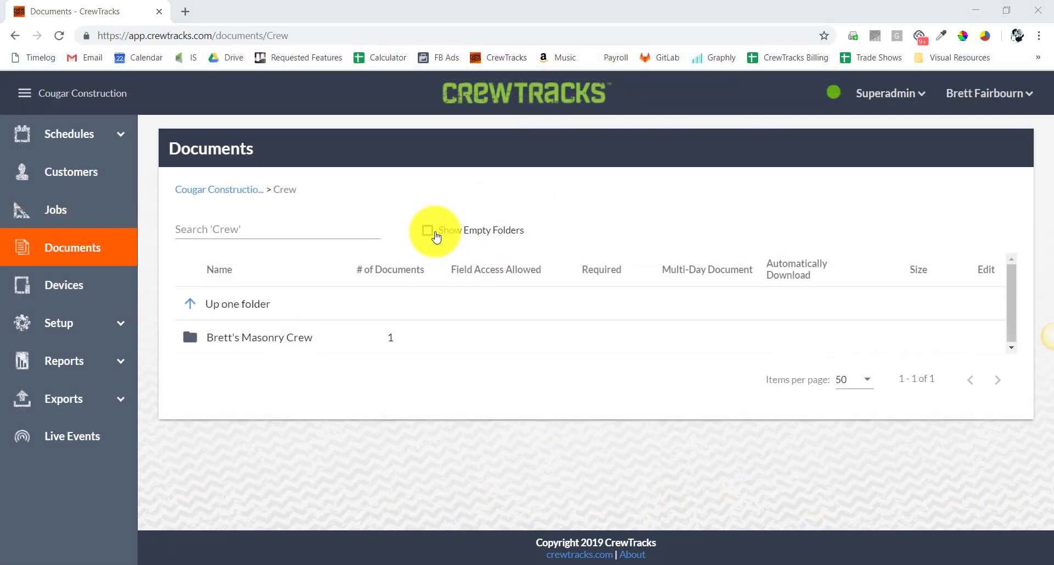
click(429, 232)
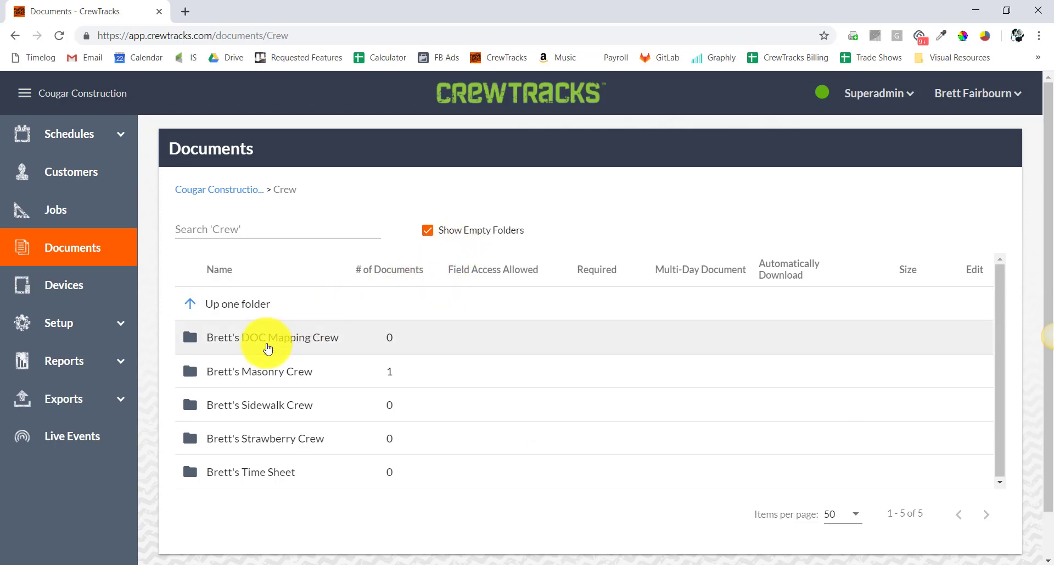
click(267, 348)
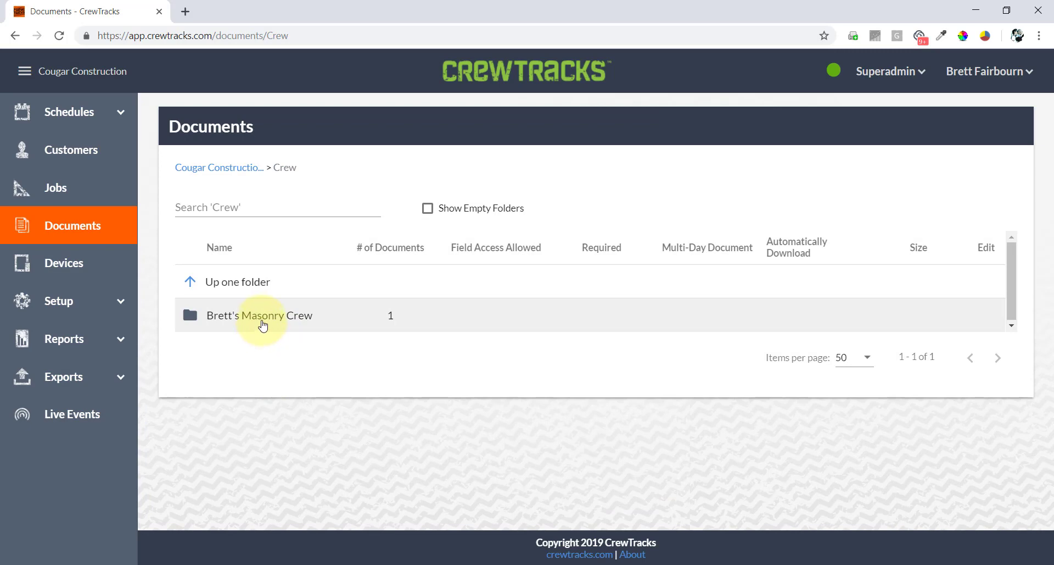
click(263, 324)
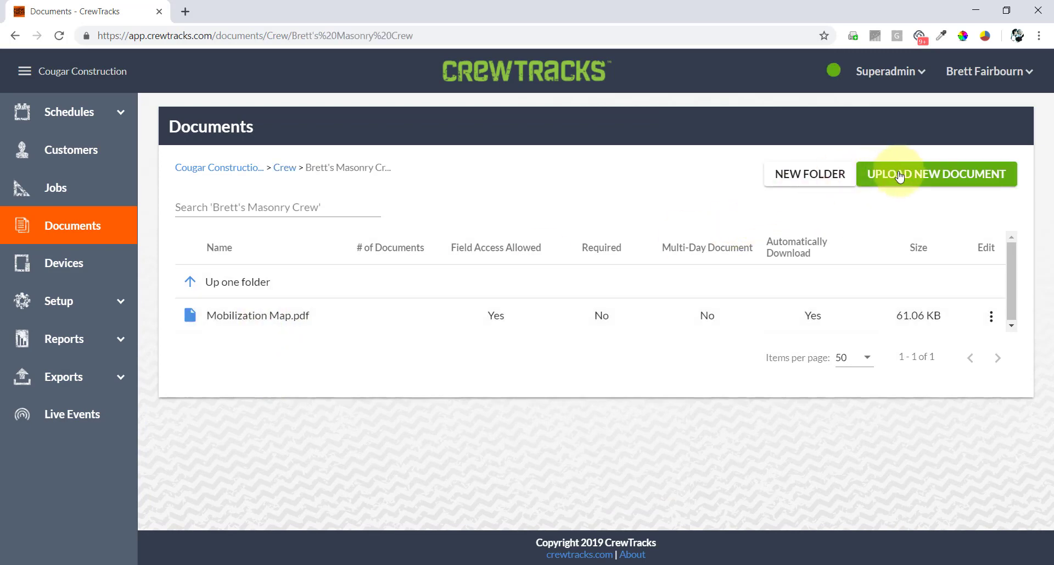
click(94, 301)
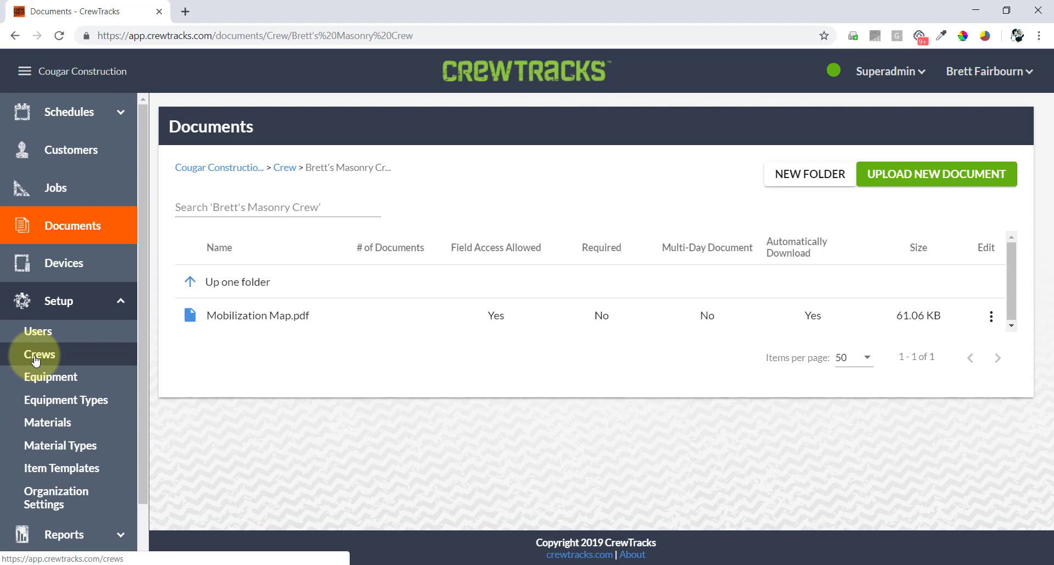
Return to the main Documents folder and view the files of Green Oaks Sidewalk in the Job folder.
click(211, 284)
click(211, 284)
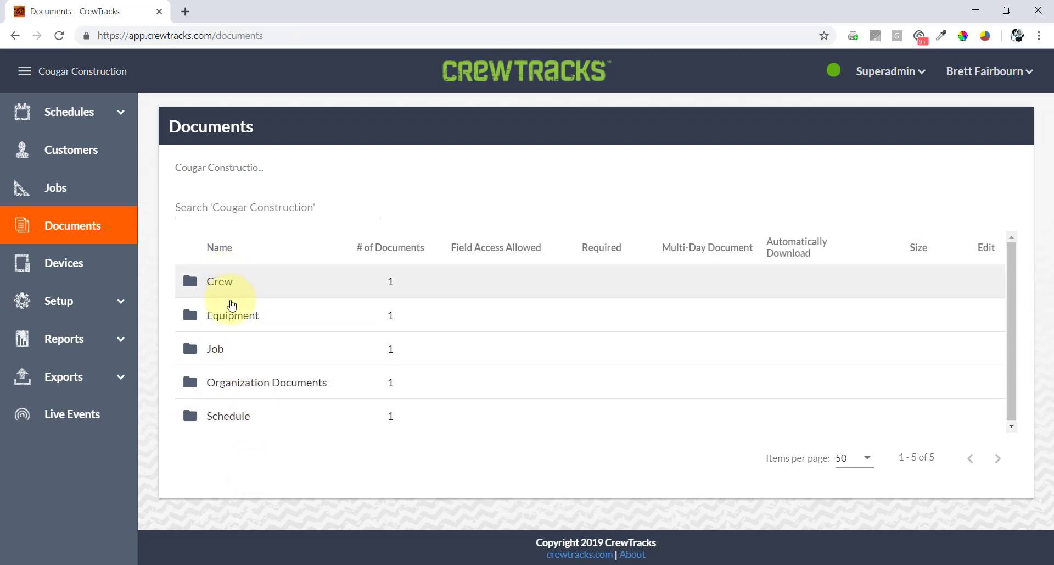
click(214, 351)
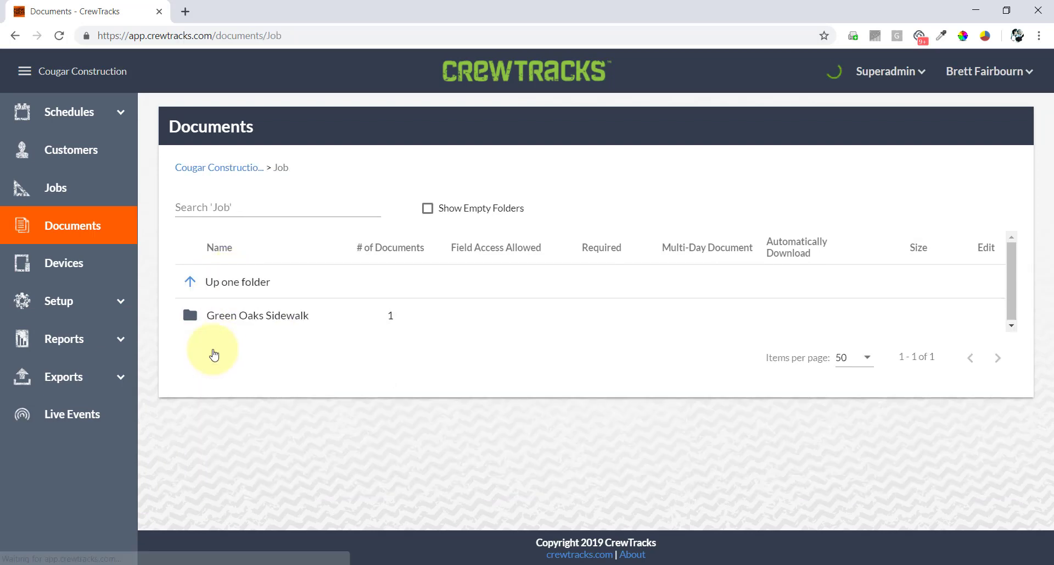
click(226, 324)
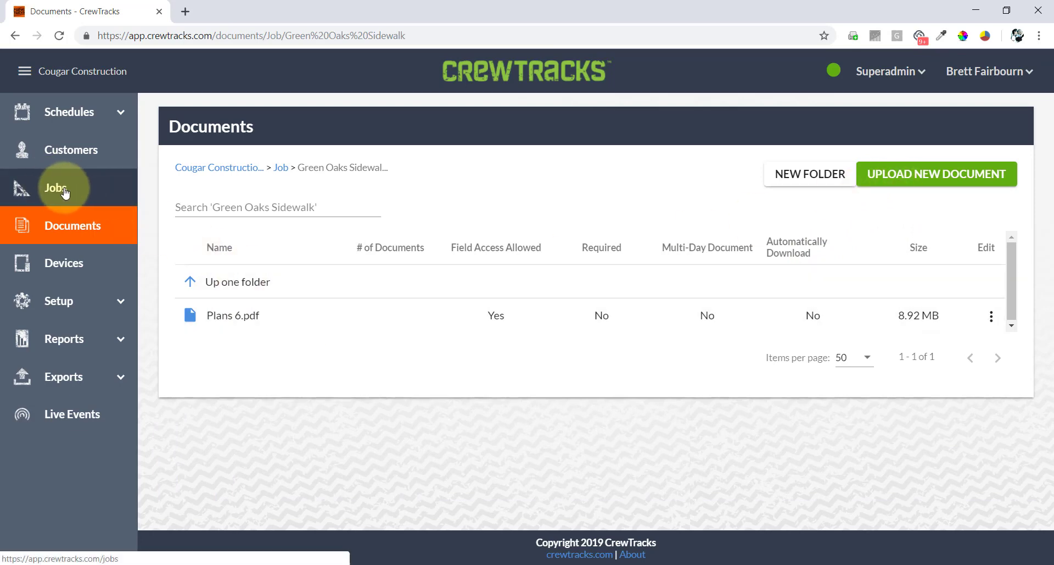
Go back up to the main Documents folder and open the Organization Documents folder.
click(190, 281)
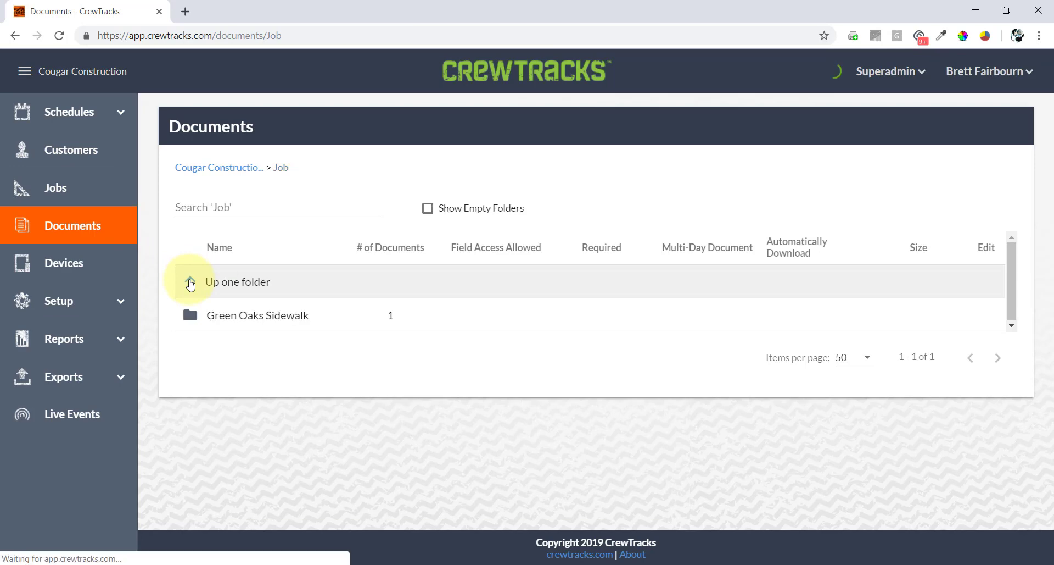
click(190, 282)
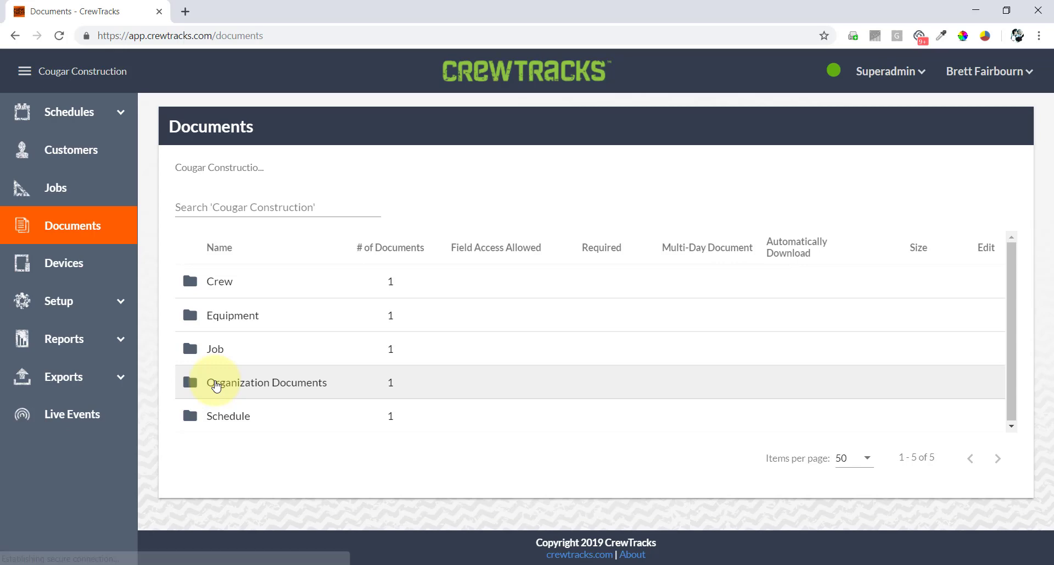
click(216, 385)
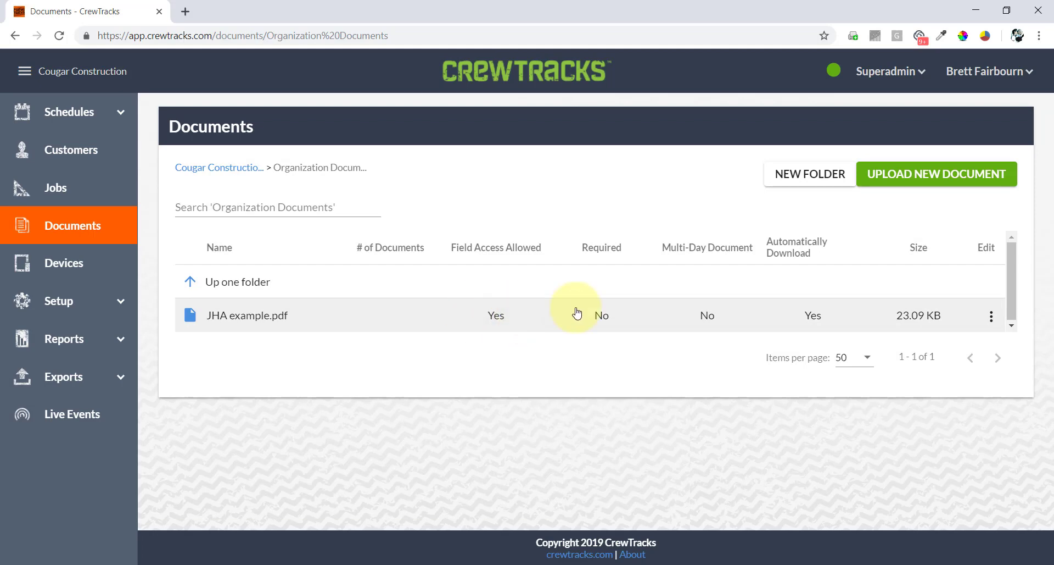
Turn off field access for JHA example.pdf in Organization Documents, and allow it again.
click(992, 319)
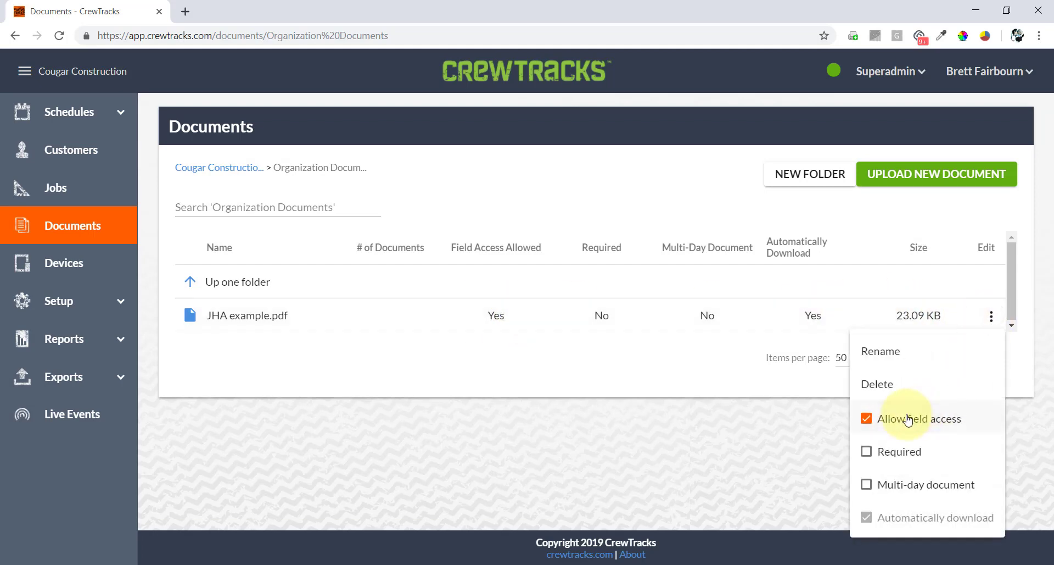
click(868, 419)
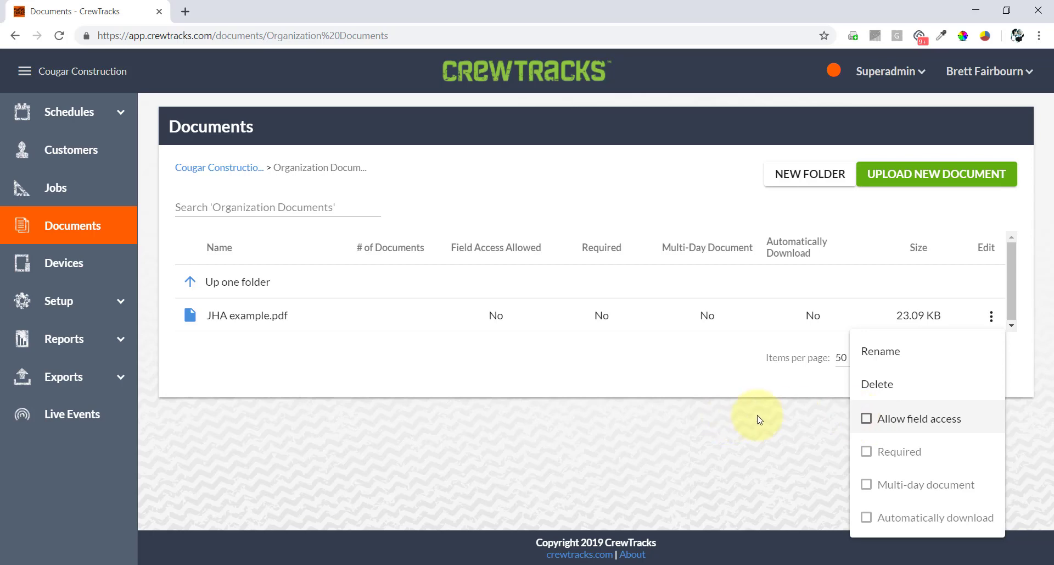
click(867, 419)
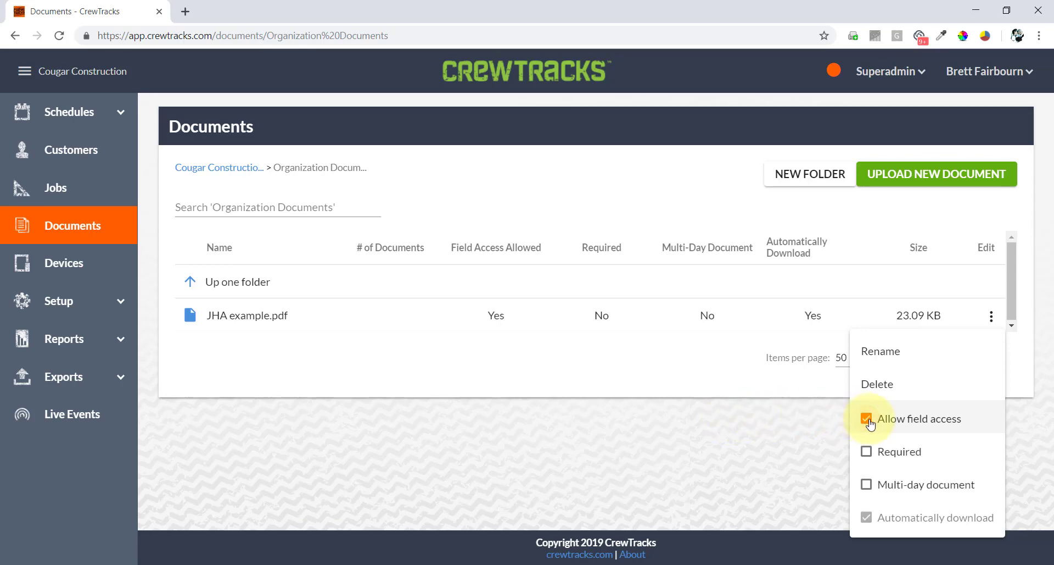